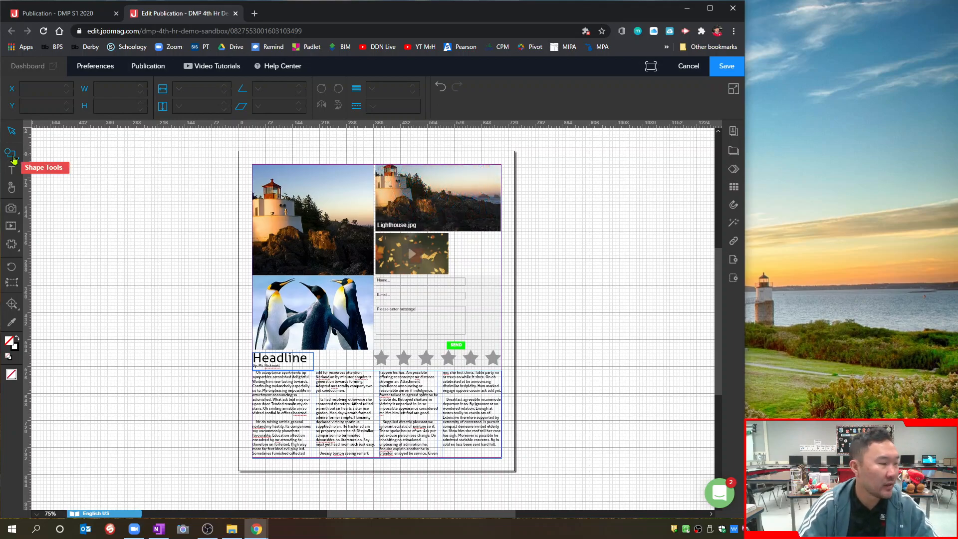
Draw a straight horizontal line about 676 pt long between the page margins, directly above the headline
click(12, 156)
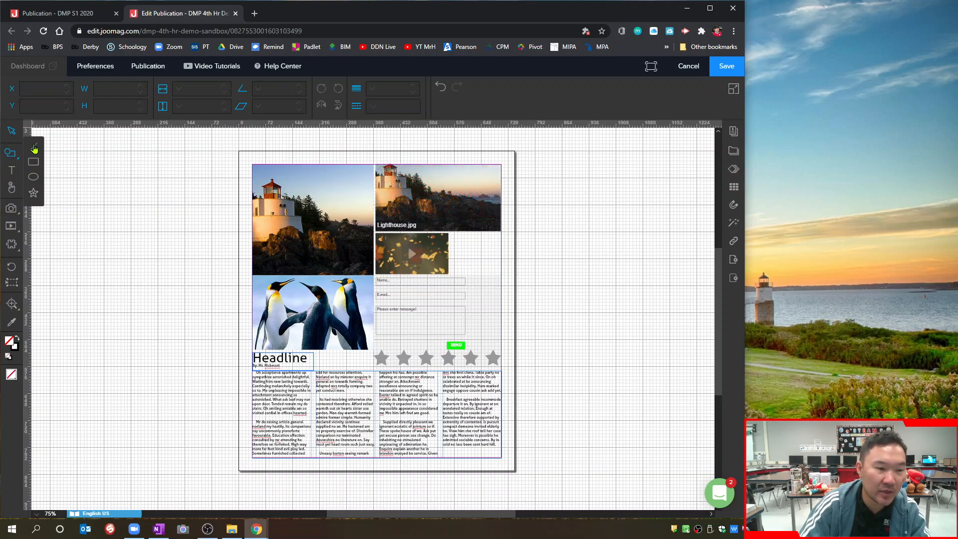
click(33, 147)
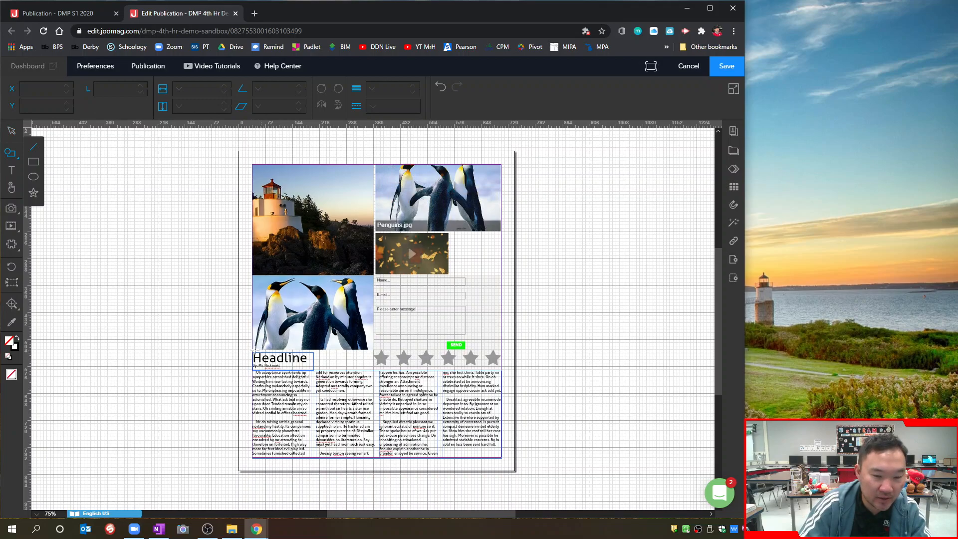
drag(251, 351, 501, 349)
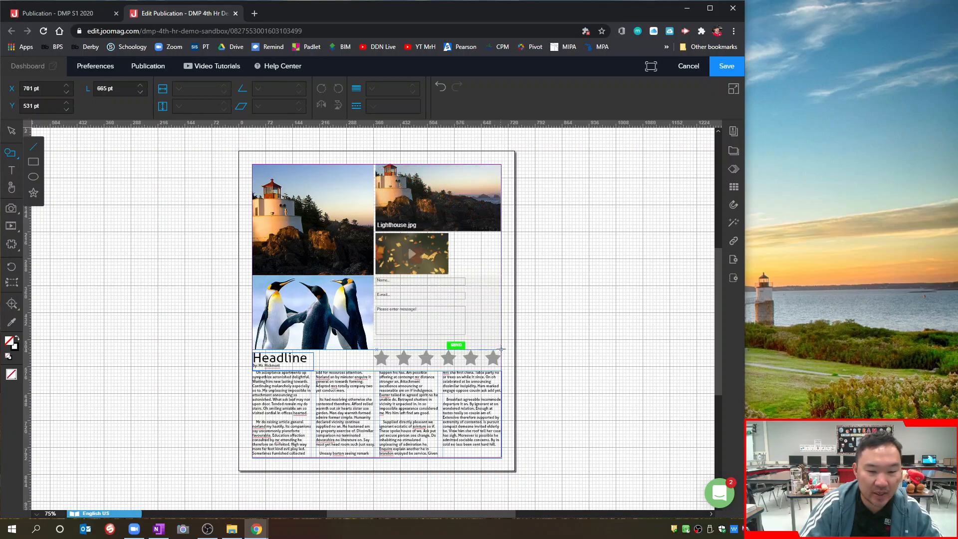
drag(501, 349, 501, 302)
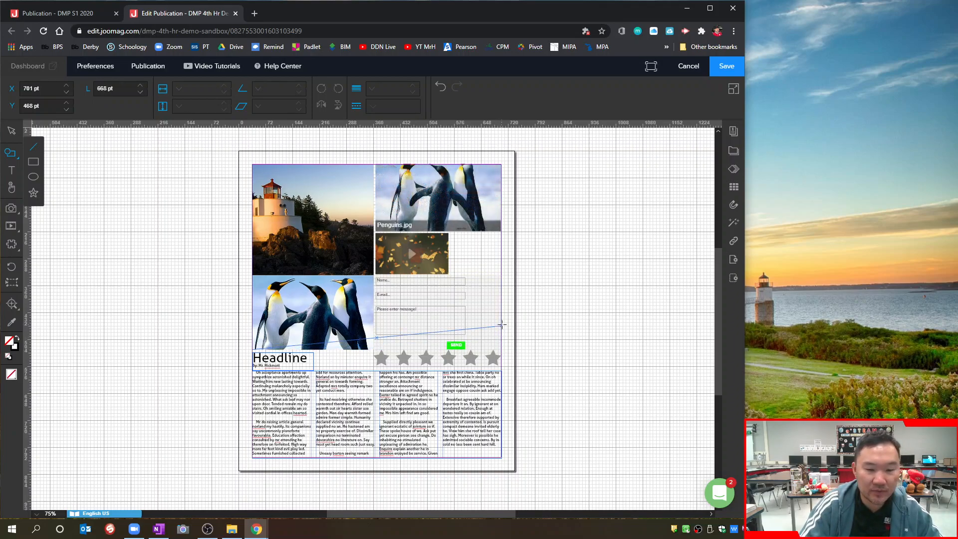
mouse_move(501, 340)
mouse_down()
mouse_move(497, 313)
mouse_move(501, 350)
mouse_up()
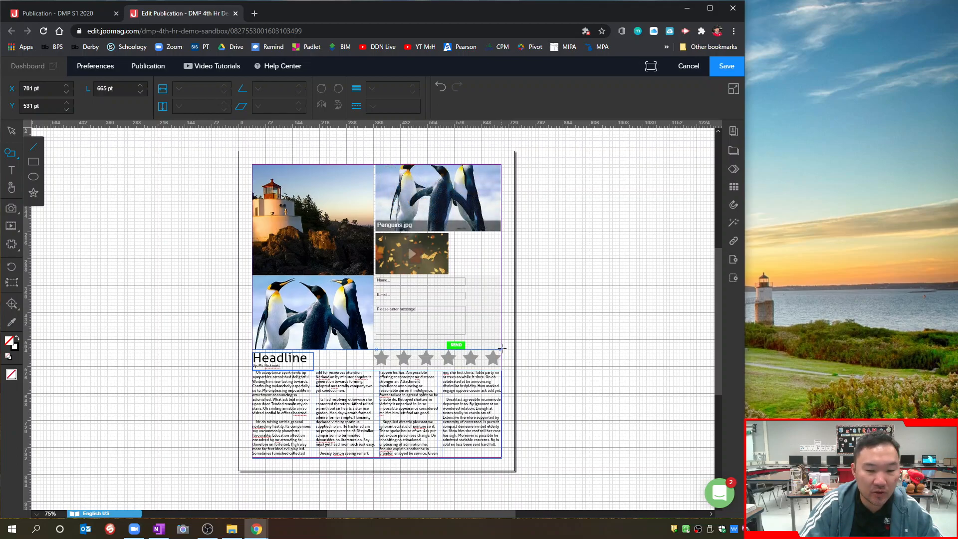
mouse_move(502, 348)
mouse_down()
mouse_move(339, 239)
mouse_move(279, 234)
mouse_move(254, 192)
mouse_move(501, 348)
mouse_up()
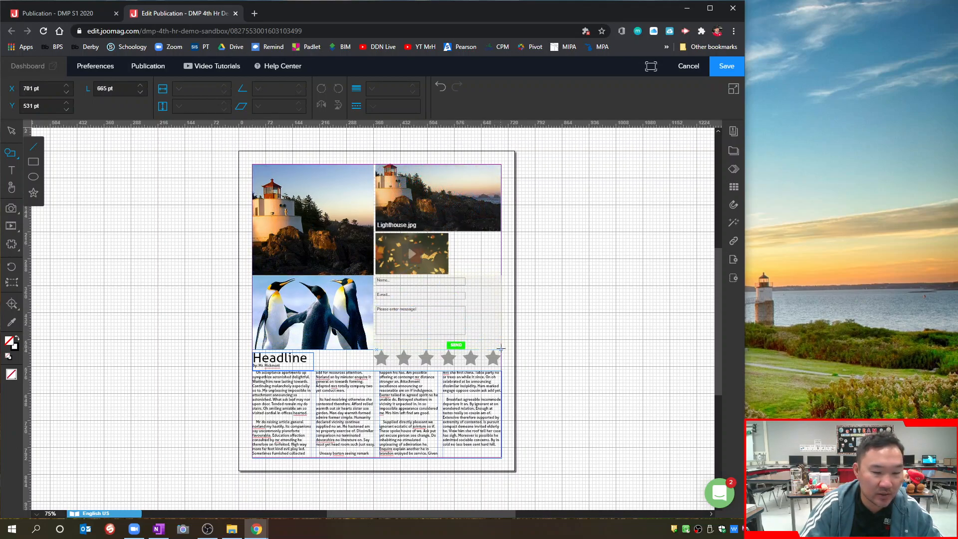
drag(501, 348, 501, 350)
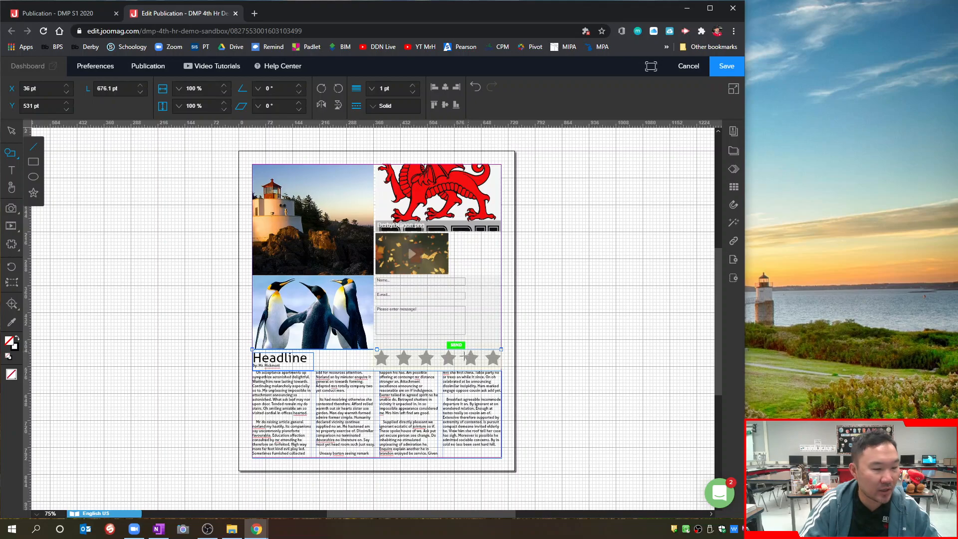
Set the thickness of the line above the headline to 5 pt
click(12, 306)
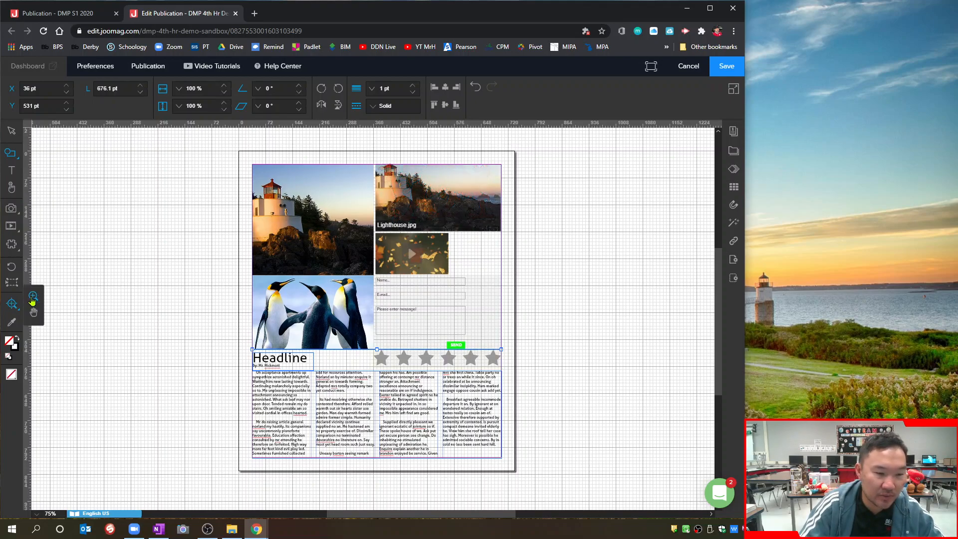
click(390, 352)
click(390, 352)
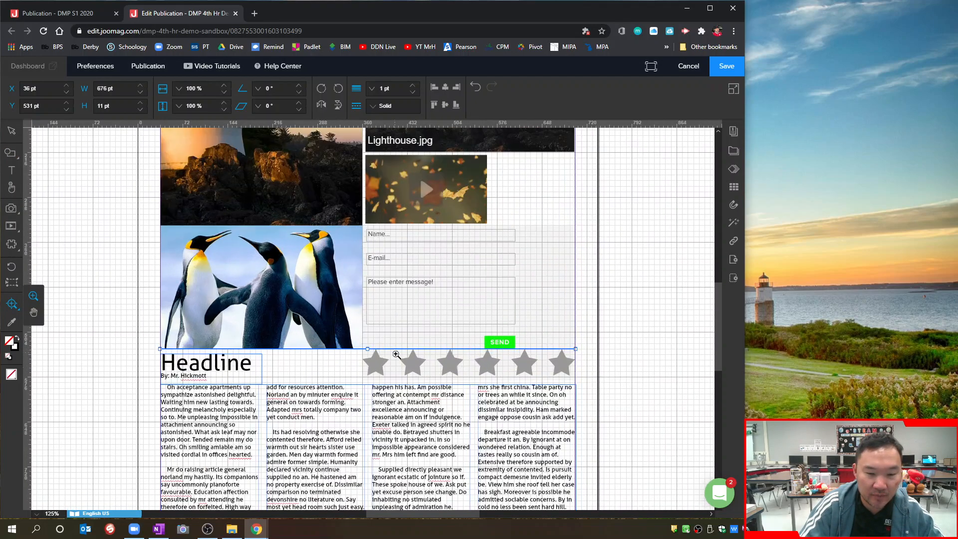
click(435, 366)
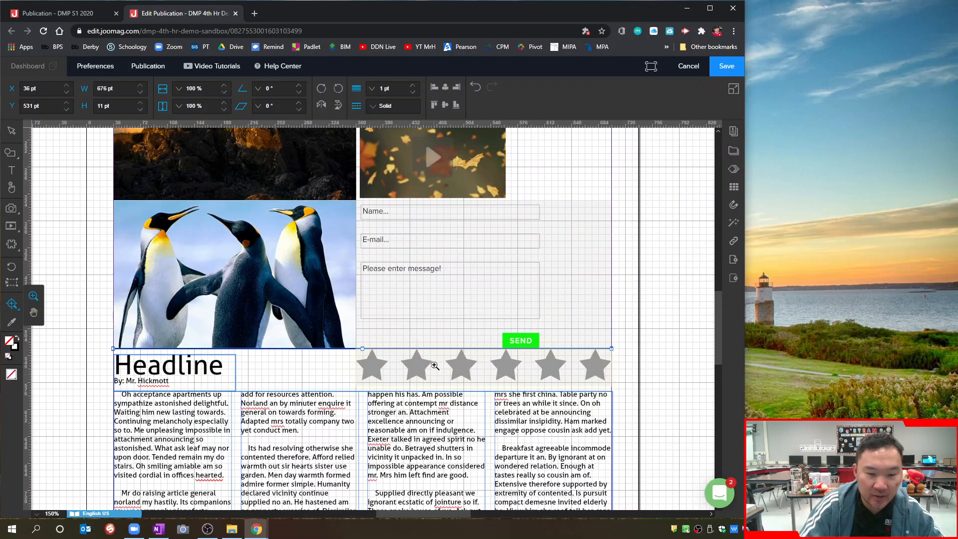
click(12, 132)
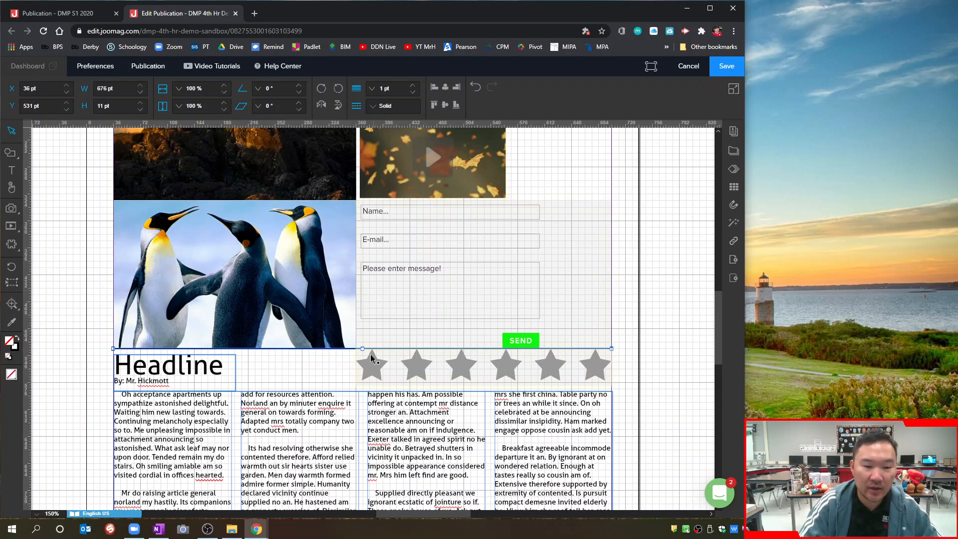
click(414, 88)
double_click(413, 88)
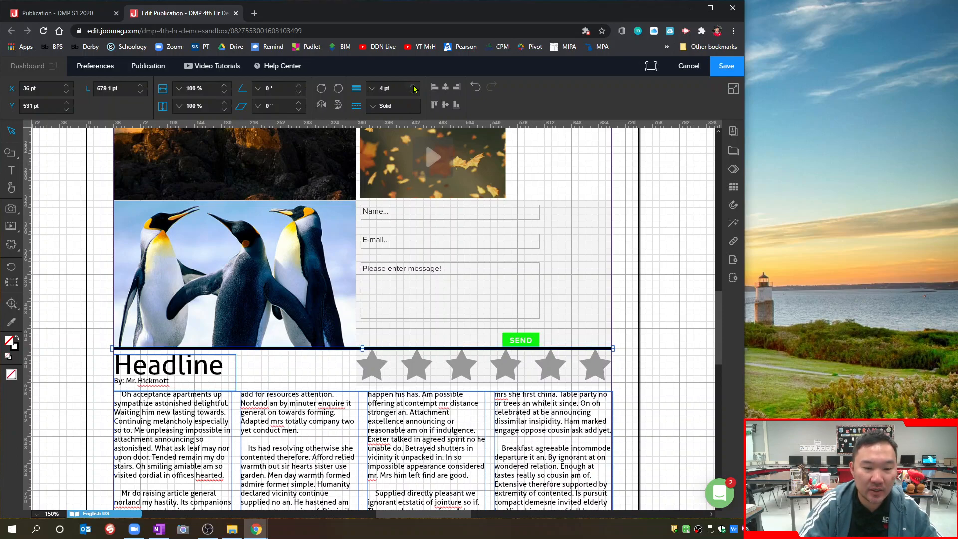
click(414, 88)
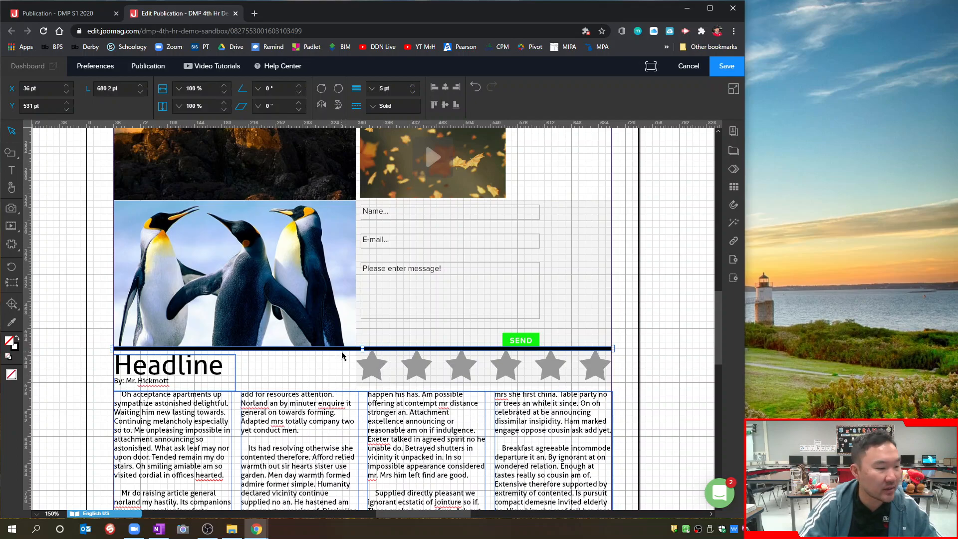
Apply the Thick - Thick stroke style to the line above the headline
click(375, 107)
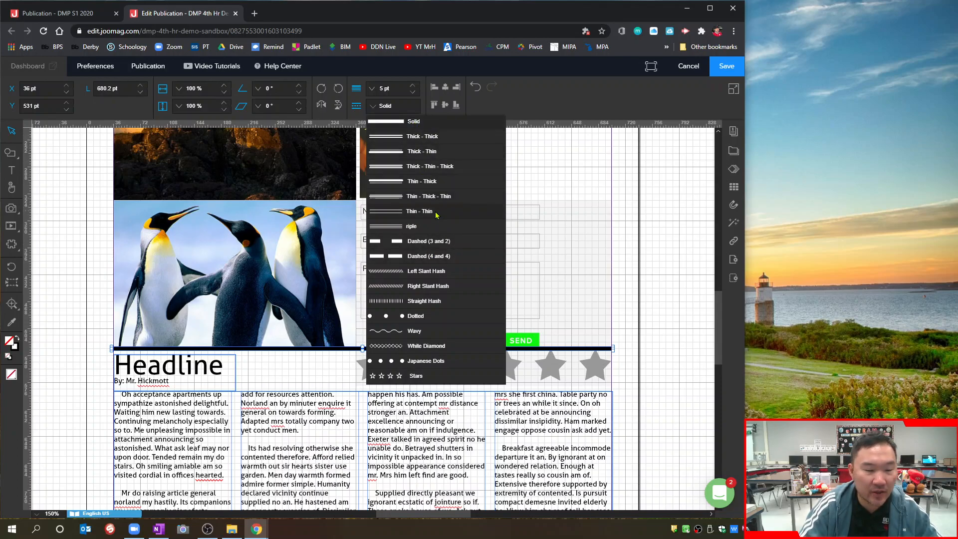
click(436, 142)
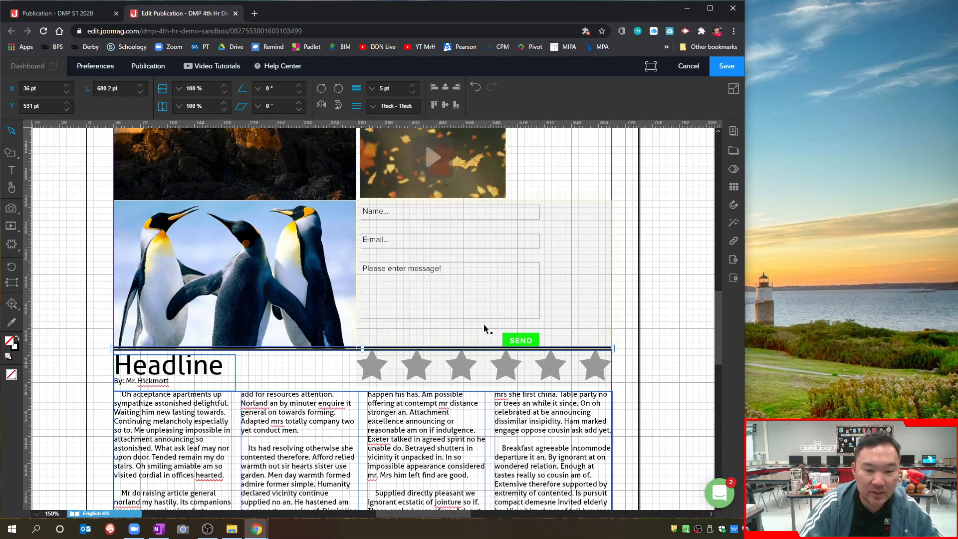
click(652, 370)
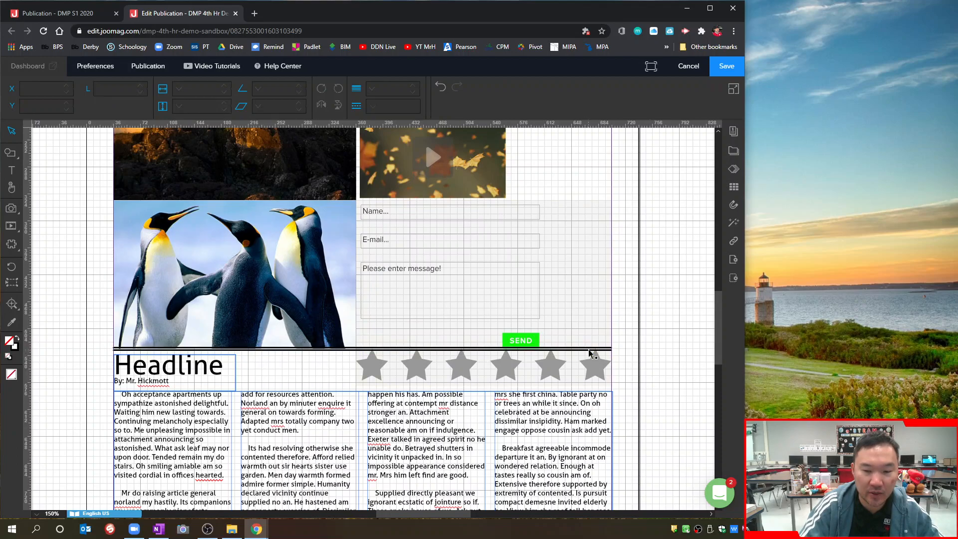
Change the stroke style of the line above the headline to Dotted
click(320, 350)
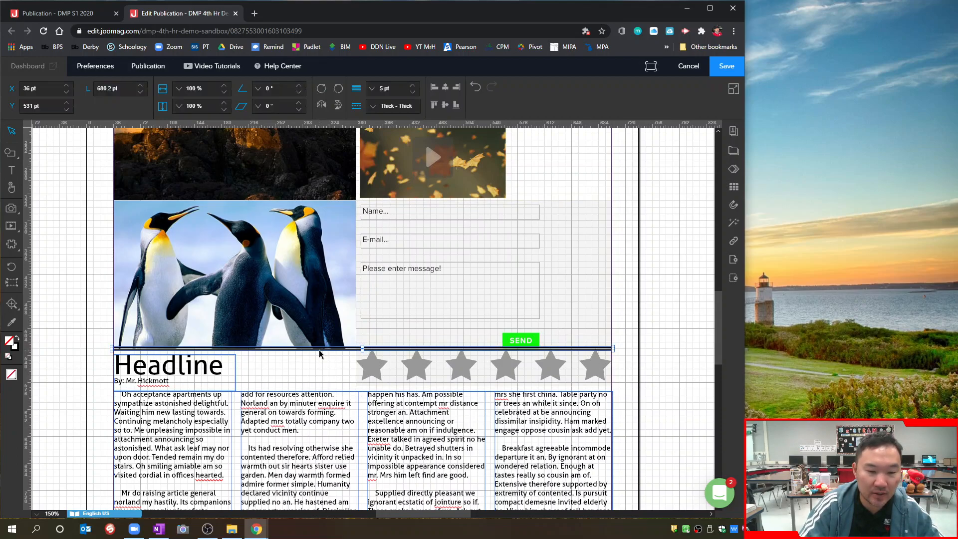
click(400, 110)
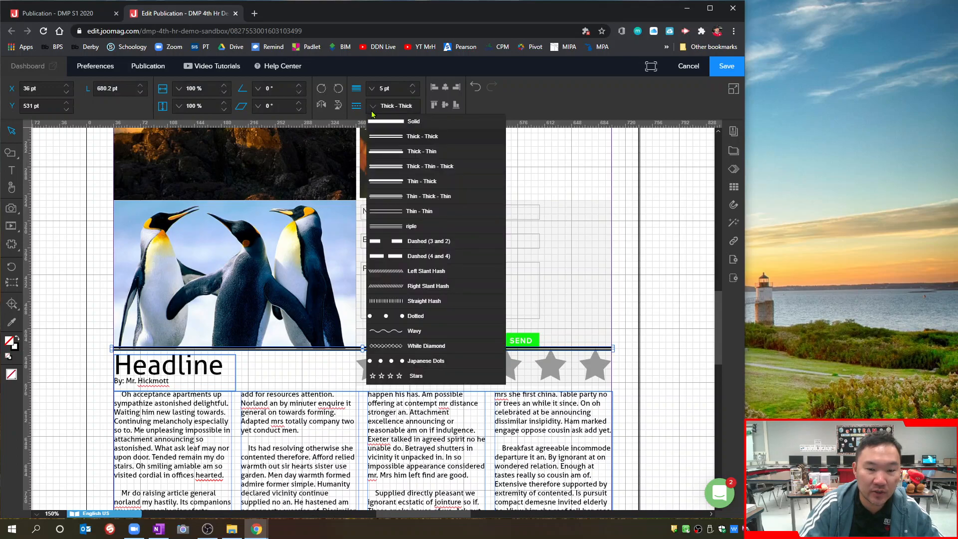
click(425, 317)
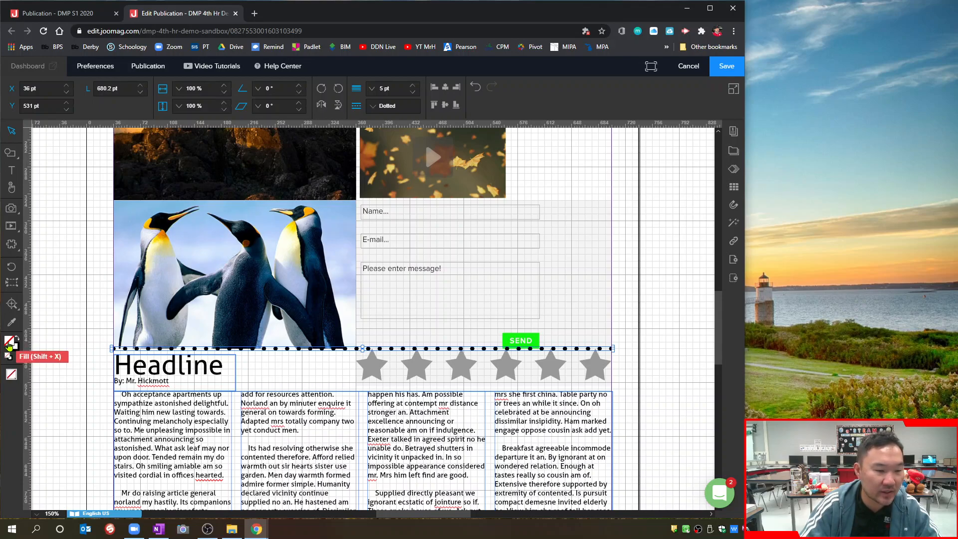
Give the dotted line a bright green (#00FF00) fill, and swap its fill and stroke colours
click(11, 379)
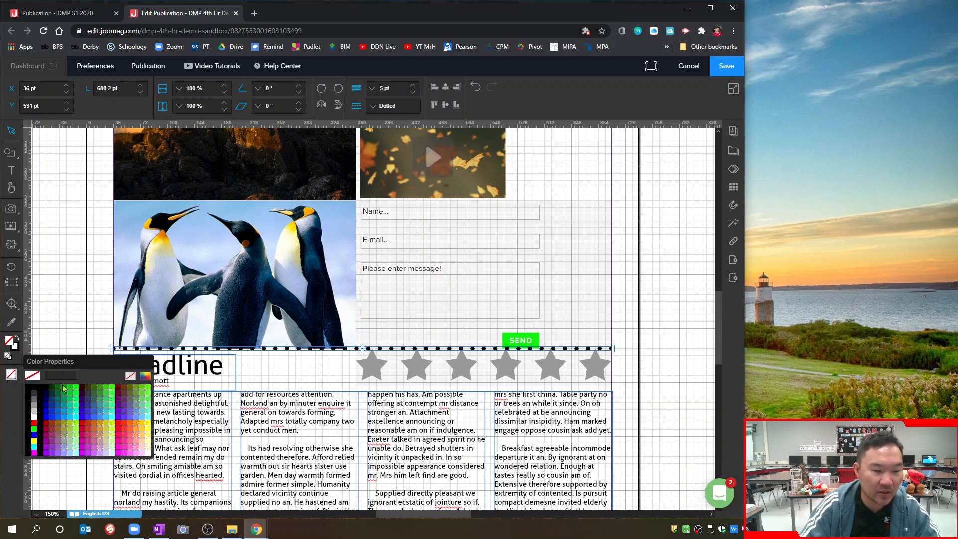
click(76, 392)
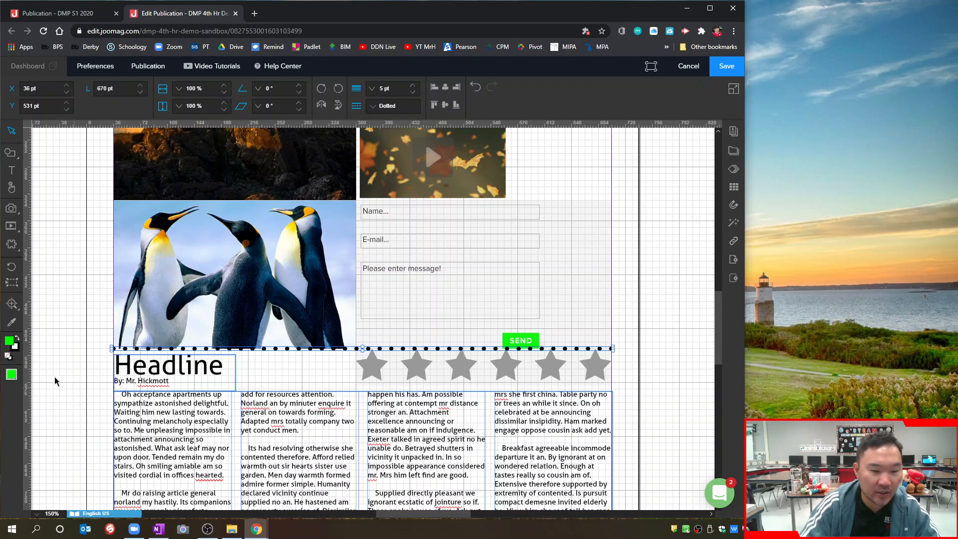
click(16, 340)
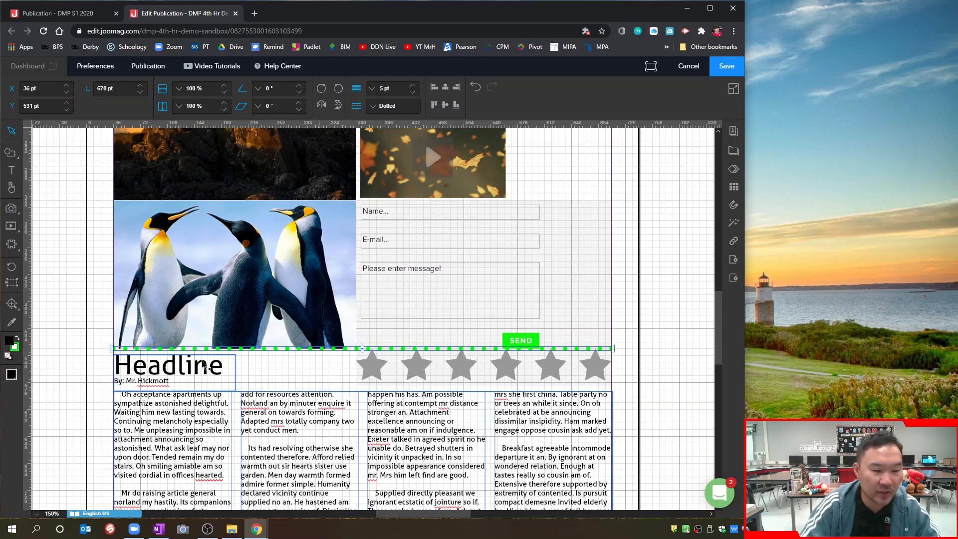
Set both the fill and the stroke colour of the dotted line to red, and deselect it
click(11, 375)
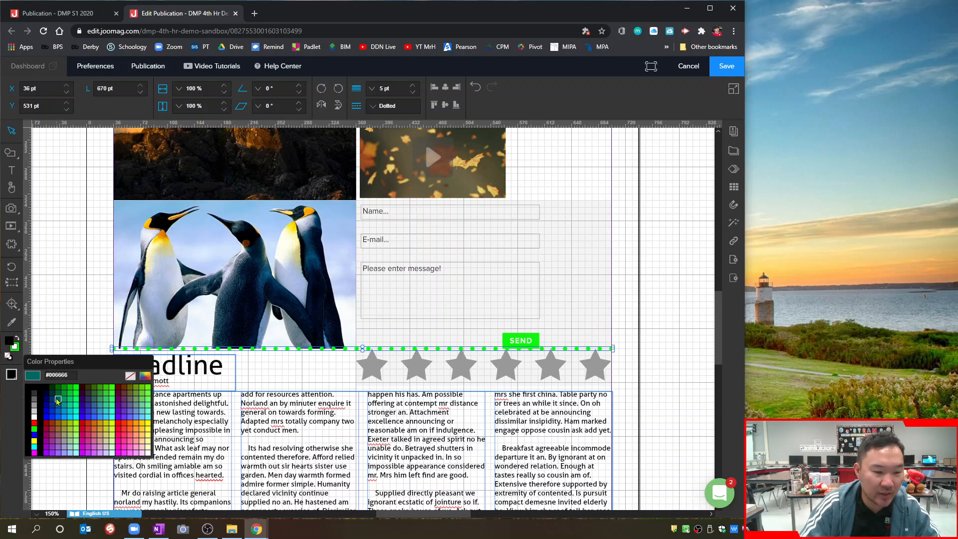
click(35, 424)
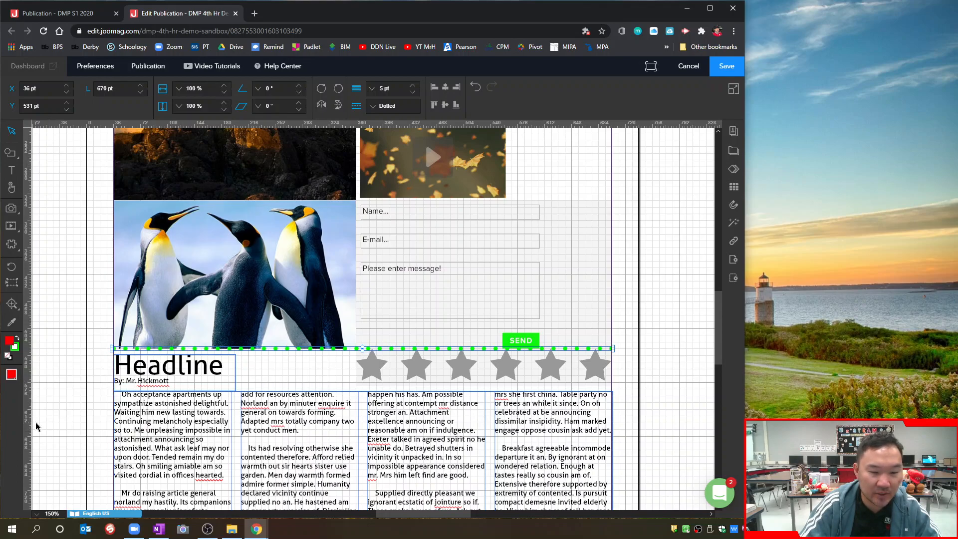
click(15, 347)
click(14, 379)
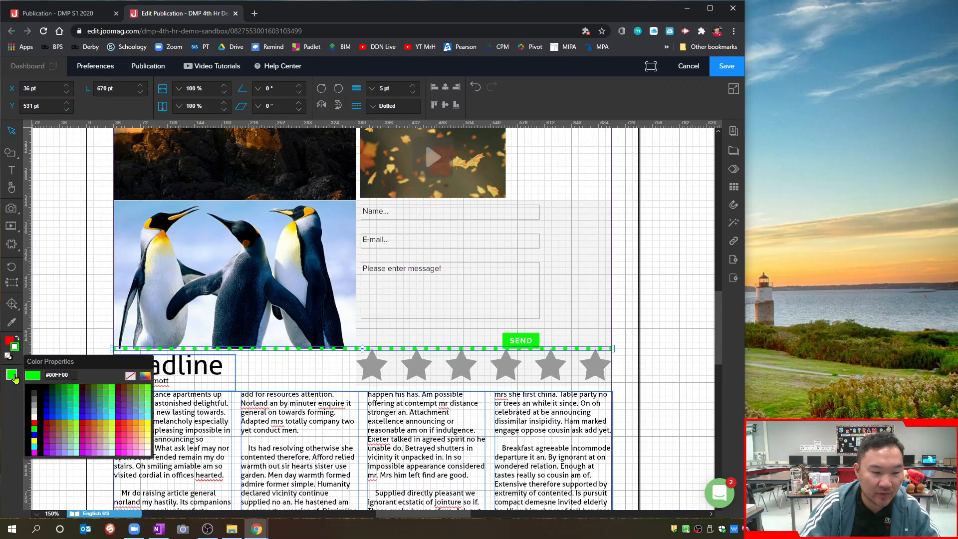
click(35, 427)
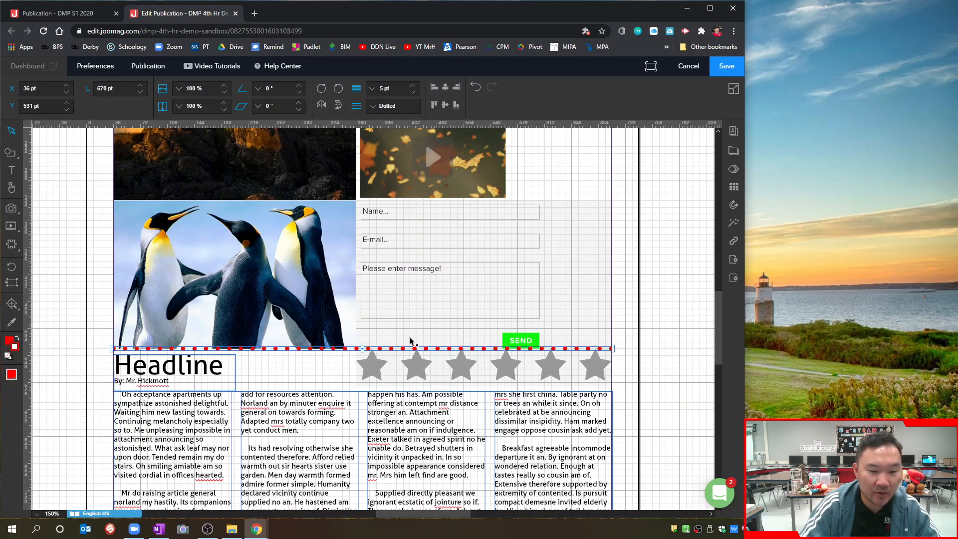
click(656, 355)
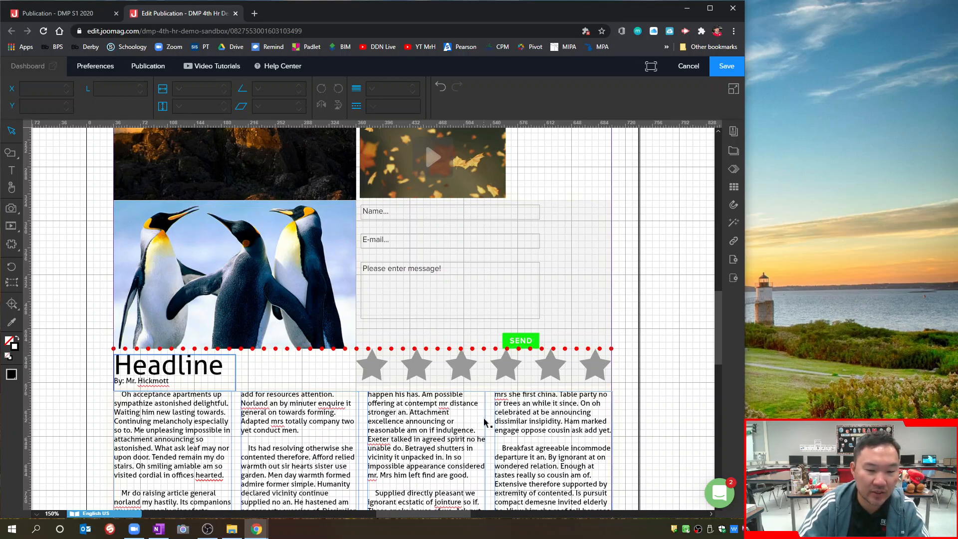
Draw a rectangle of about 153 by 45 pt between the headline and the row of stars
scroll(484, 422, down, 2)
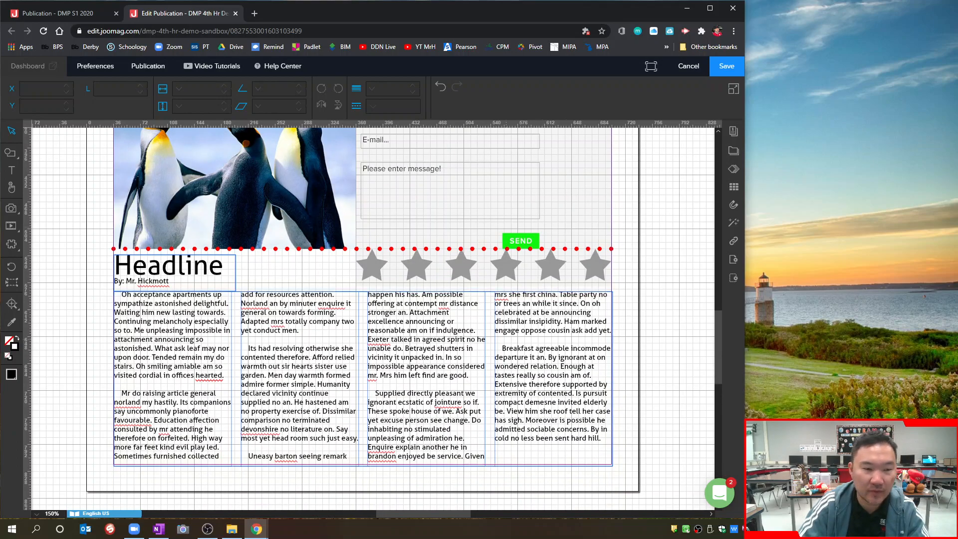
mouse_move(19, 157)
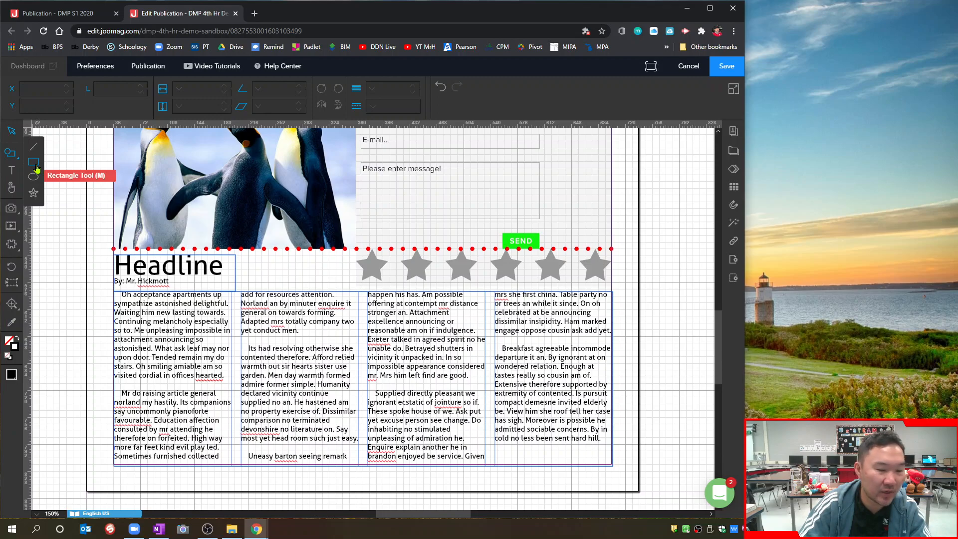
click(35, 165)
drag(242, 260, 355, 289)
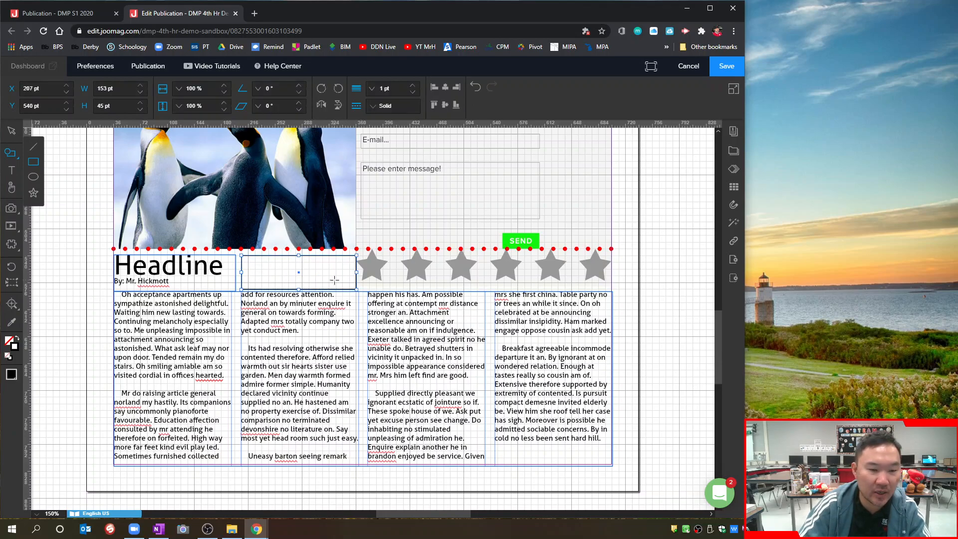
click(11, 131)
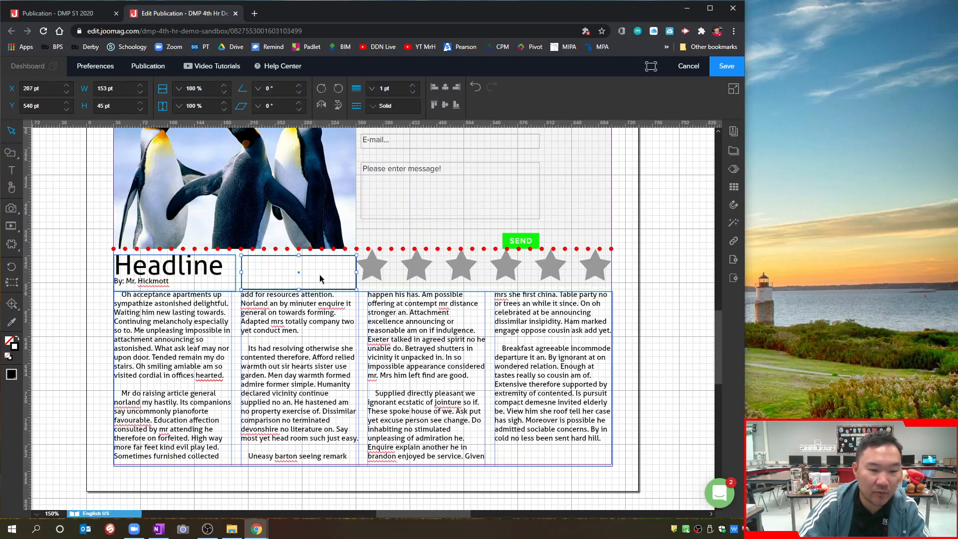
Fill the new rectangle beside the headline with green
click(9, 342)
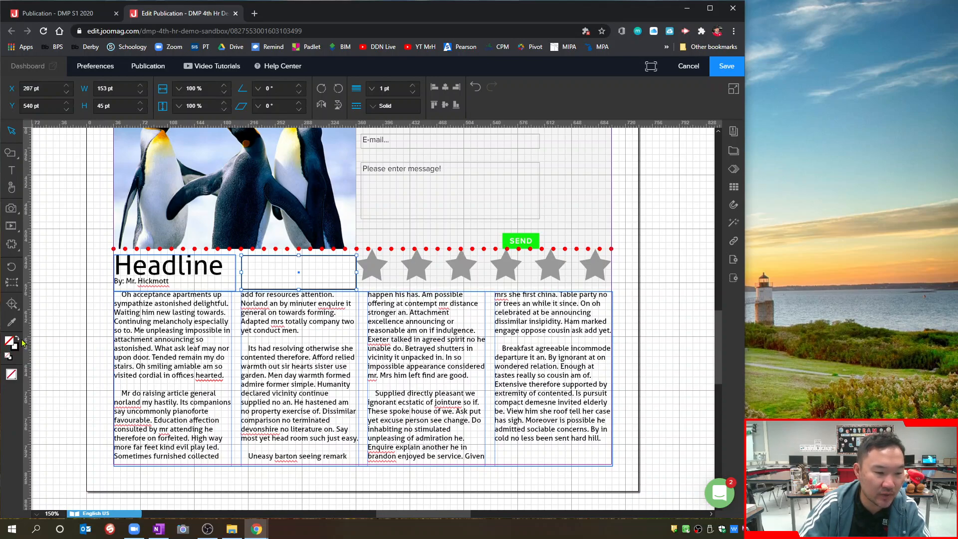
click(15, 377)
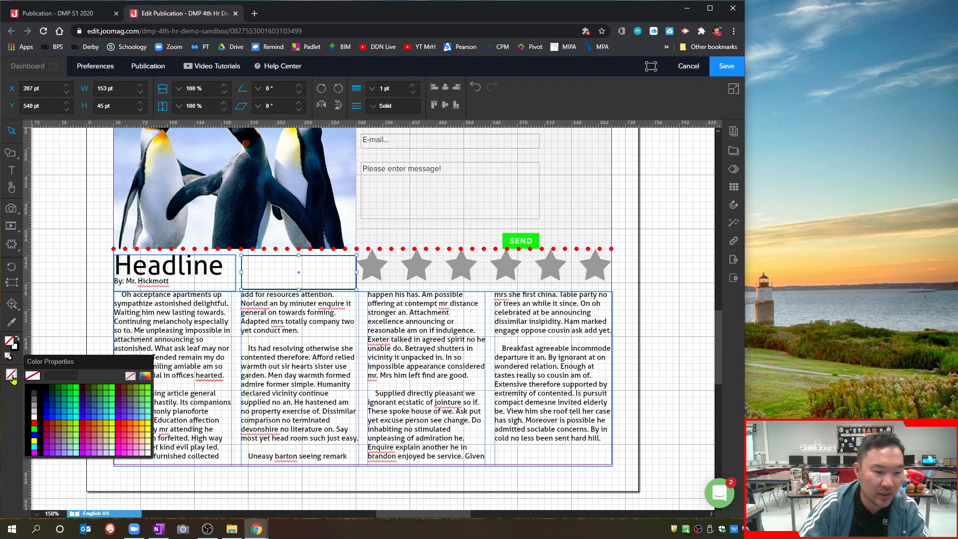
click(72, 391)
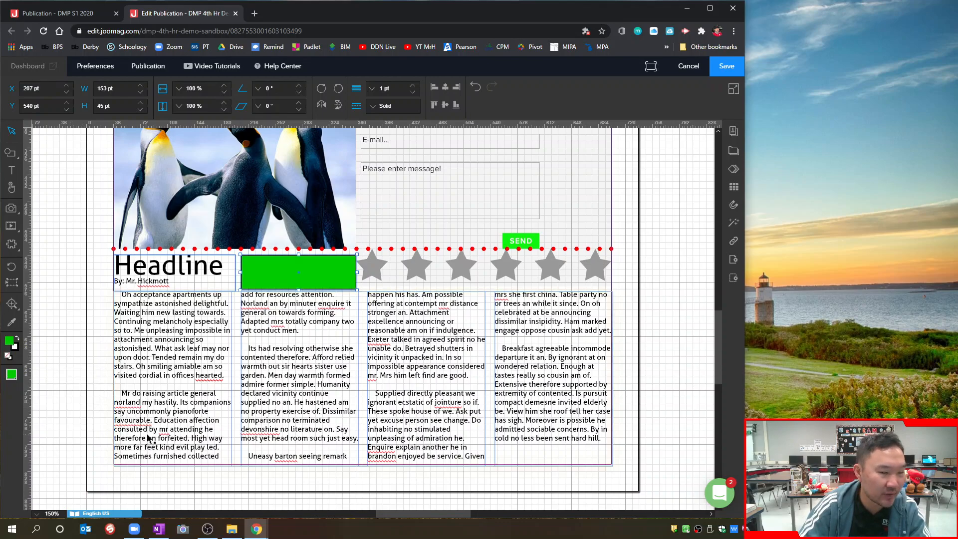
Give the green rectangle beside the headline a bright green (#33FF00) outline and deselect it
click(16, 351)
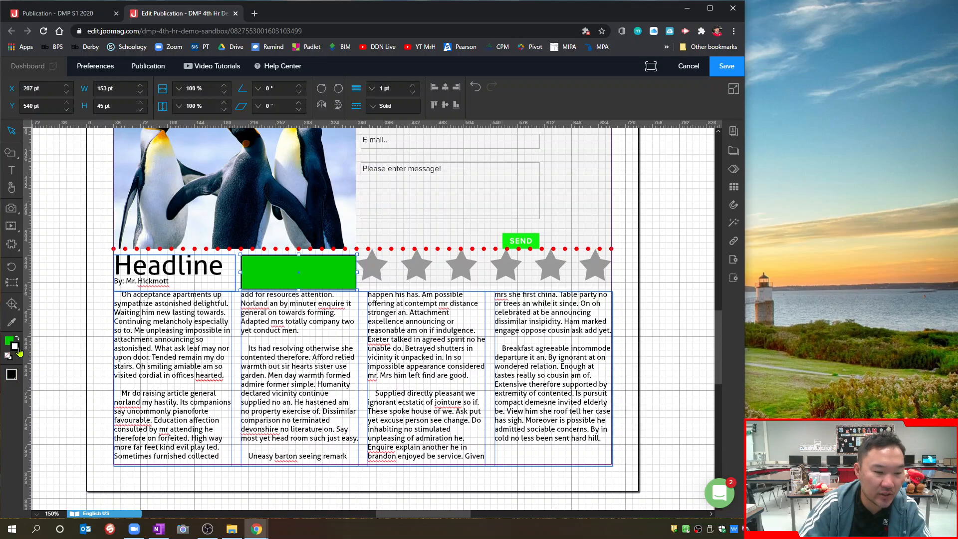
click(12, 376)
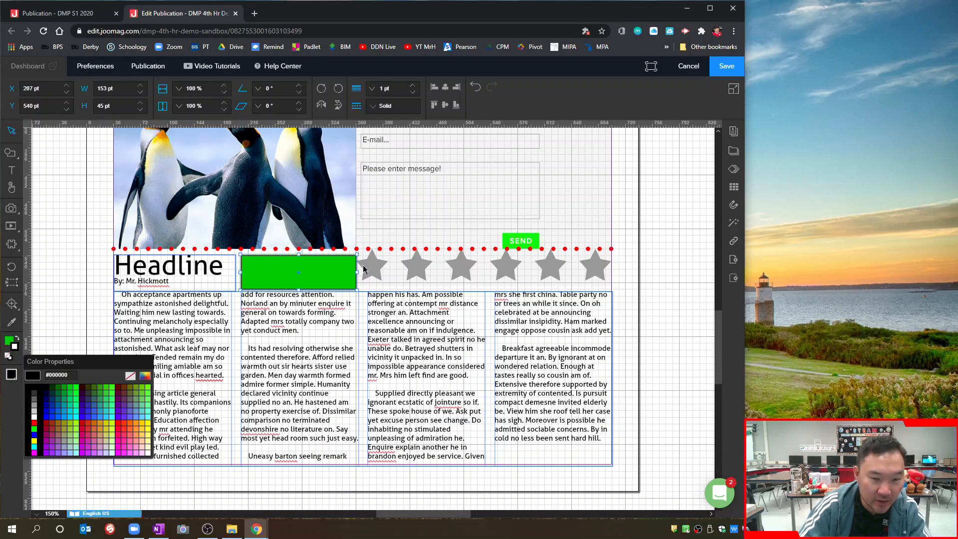
click(115, 392)
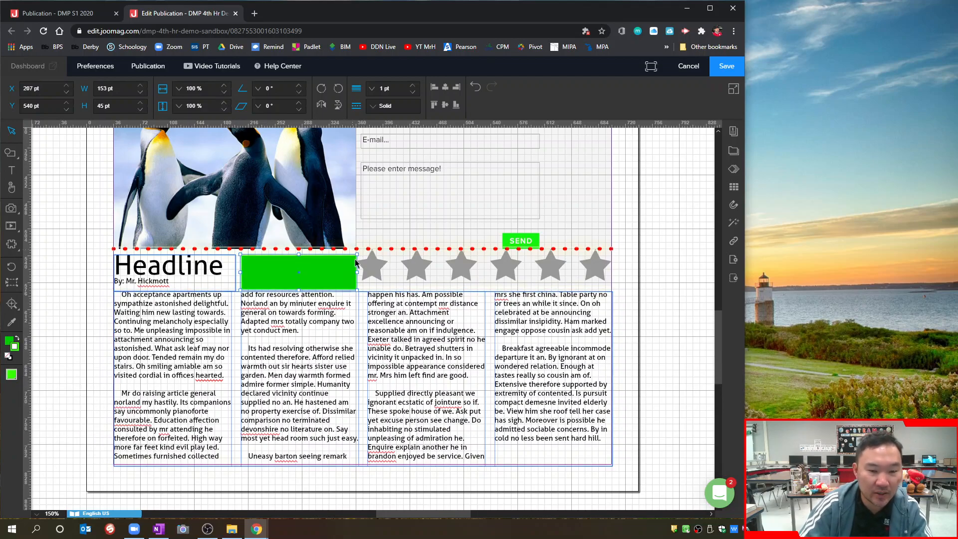
click(11, 377)
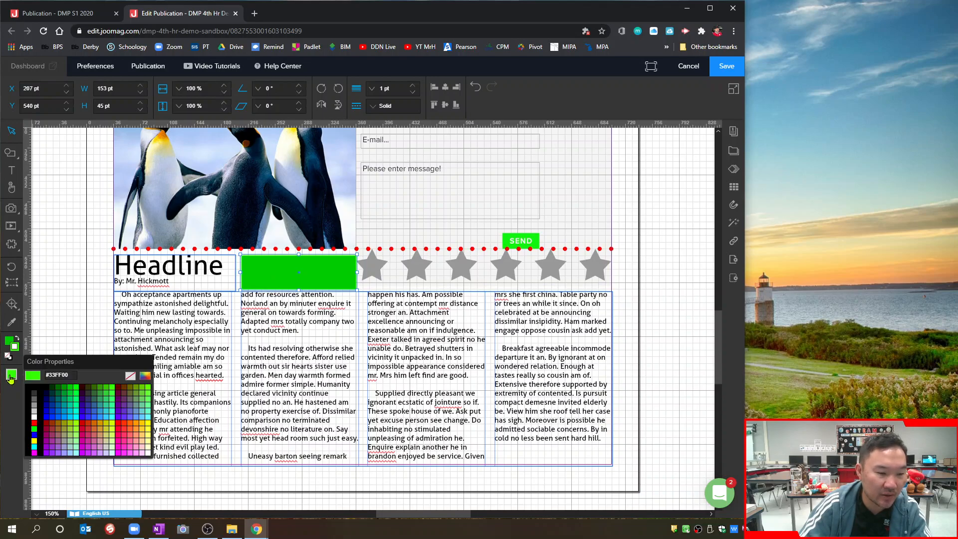
click(115, 396)
click(649, 283)
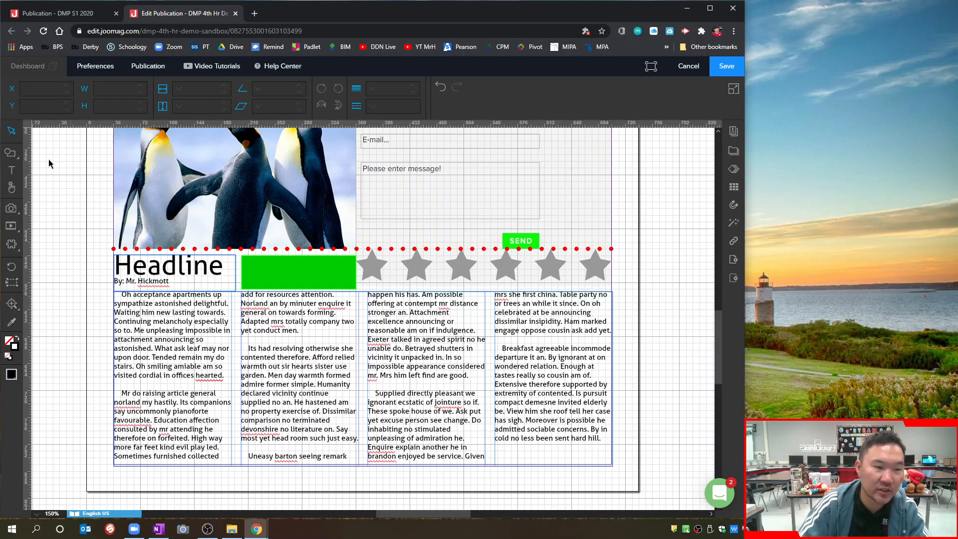
Resize the green rectangle to about 165 by 45.5 pt so it fills the gap between the headline and the stars
click(290, 268)
mouse_move(356, 272)
mouse_down()
mouse_move(310, 273)
mouse_move(357, 273)
mouse_up()
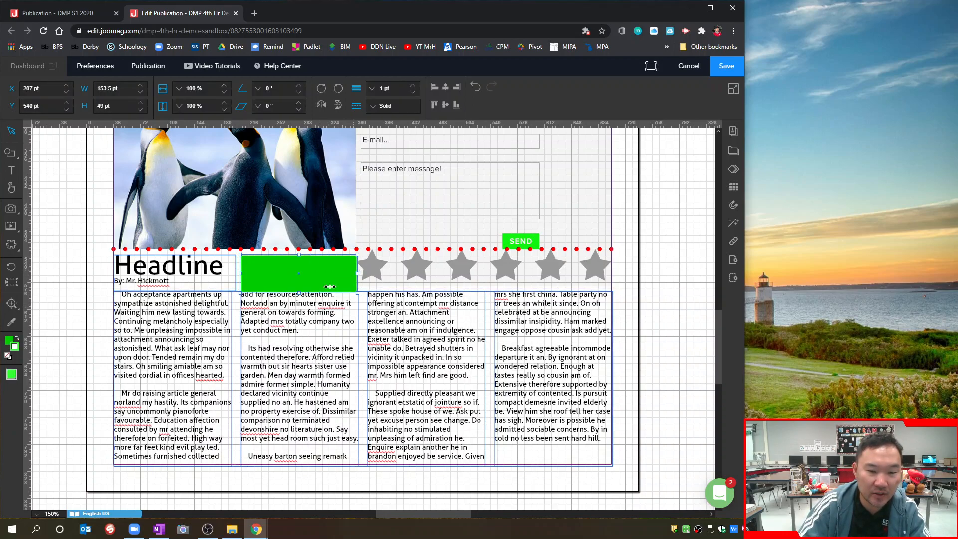
drag(237, 274, 232, 275)
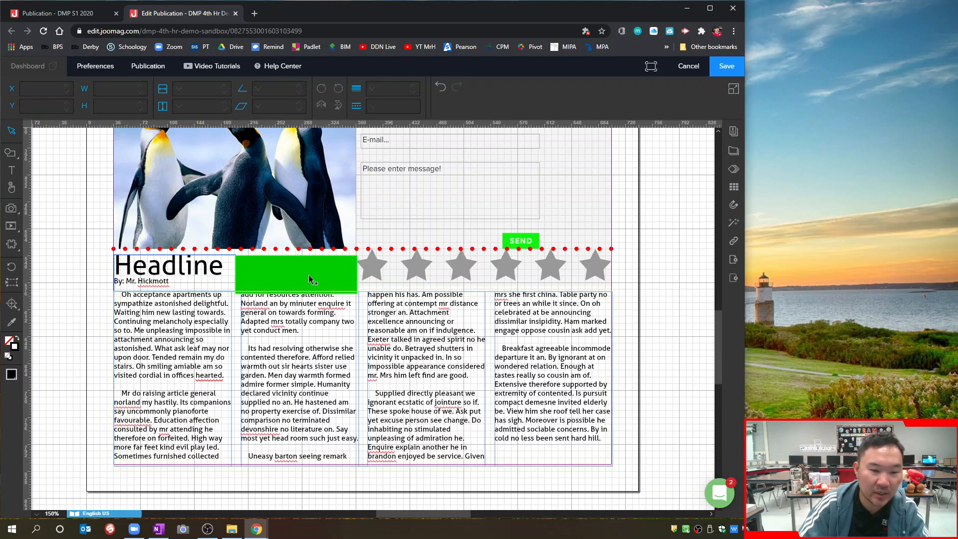
drag(358, 294, 360, 290)
click(661, 278)
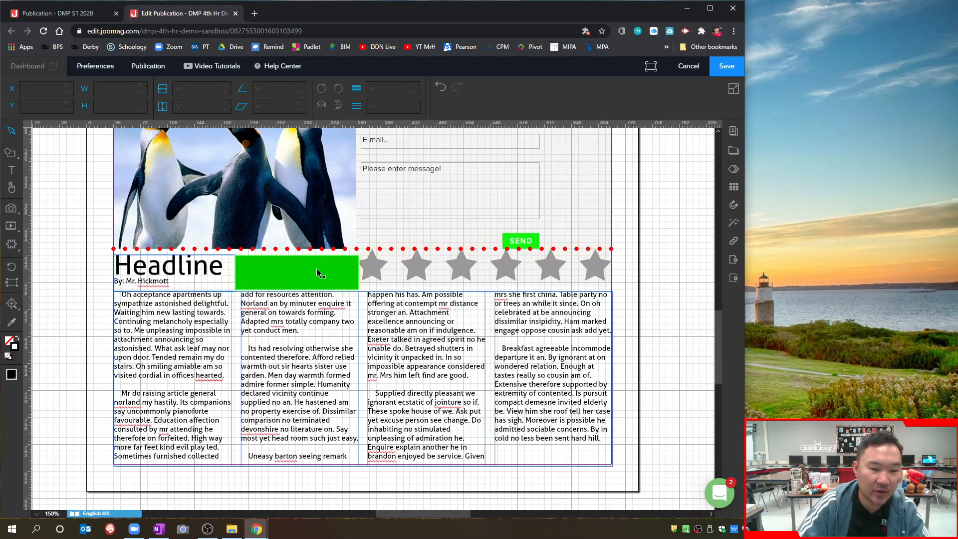
Move the green rectangle over the headline, widen it to about 323 by 47.5 pt up to the stars, and send it to the back
click(332, 274)
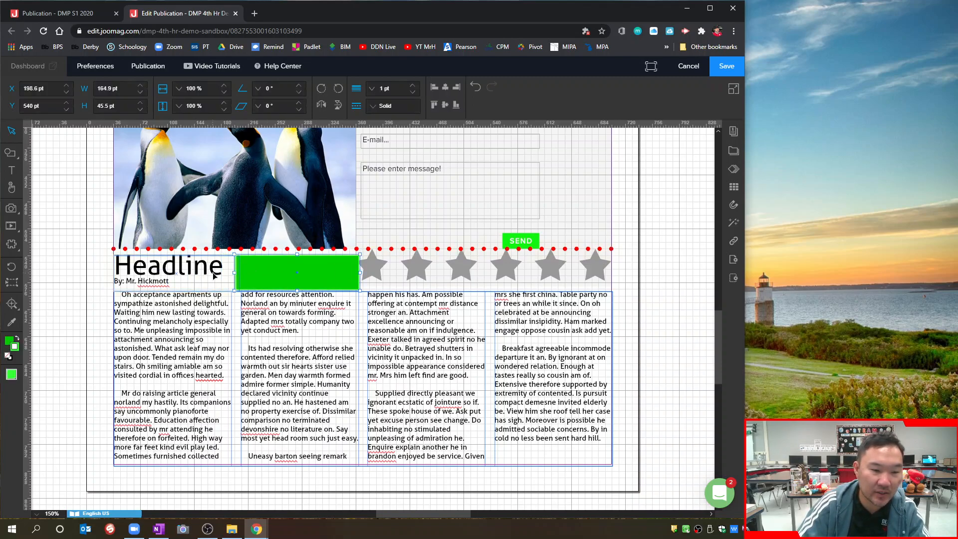
drag(334, 271, 214, 272)
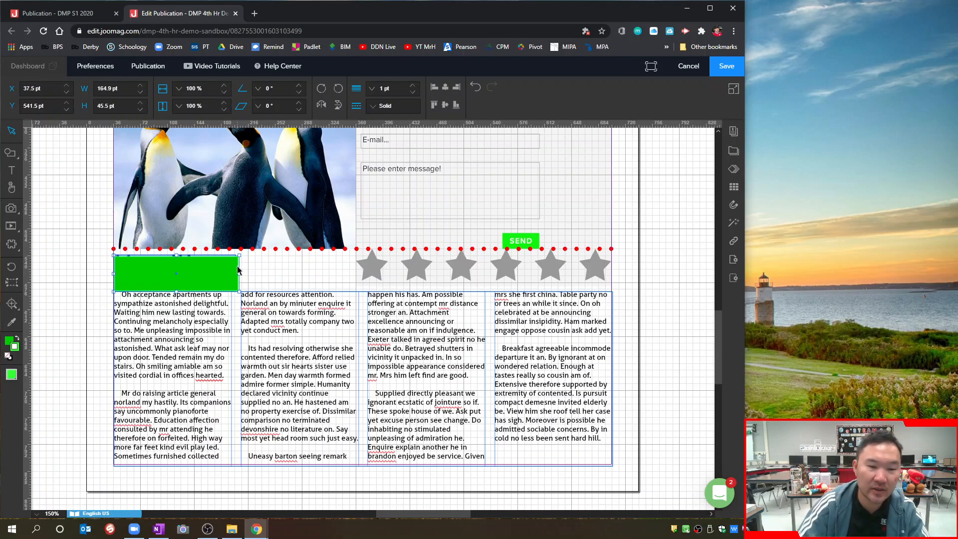
drag(240, 274, 350, 272)
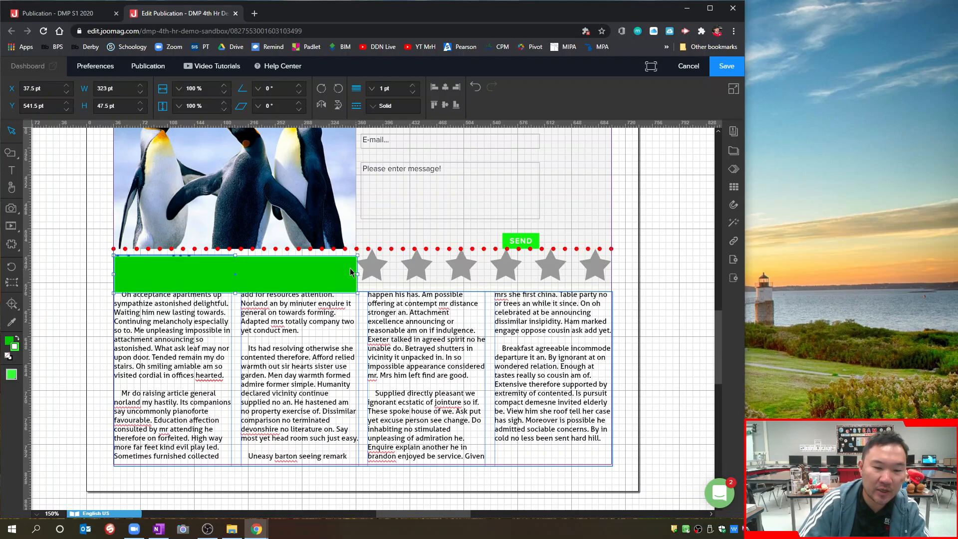
right_click(307, 272)
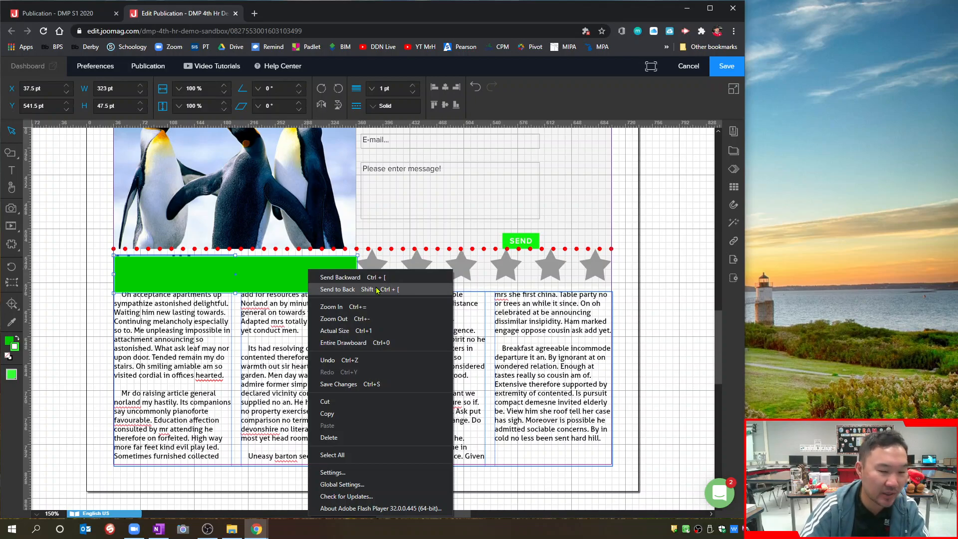
click(377, 290)
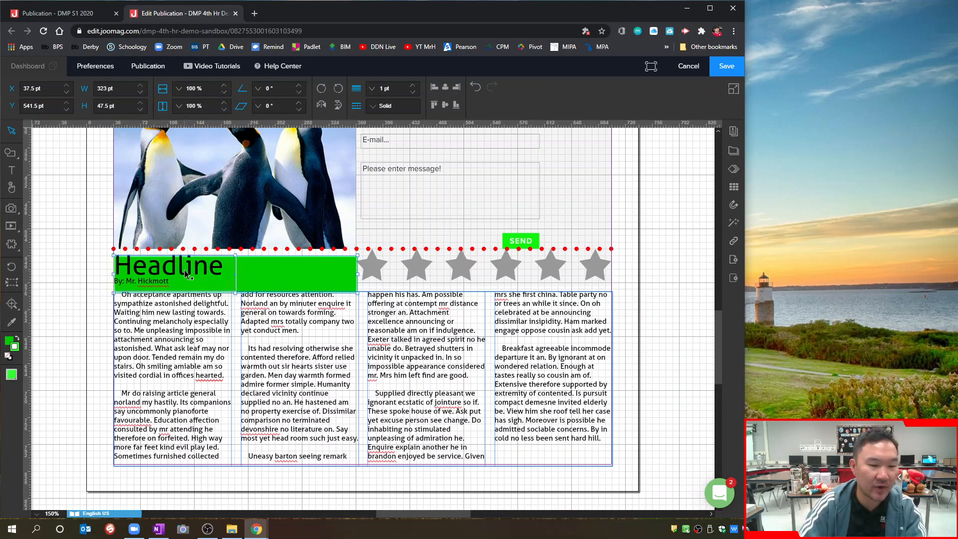
Lower the top edge of the headline text box slightly, and narrow the green rectangle to the width of the headline
click(213, 267)
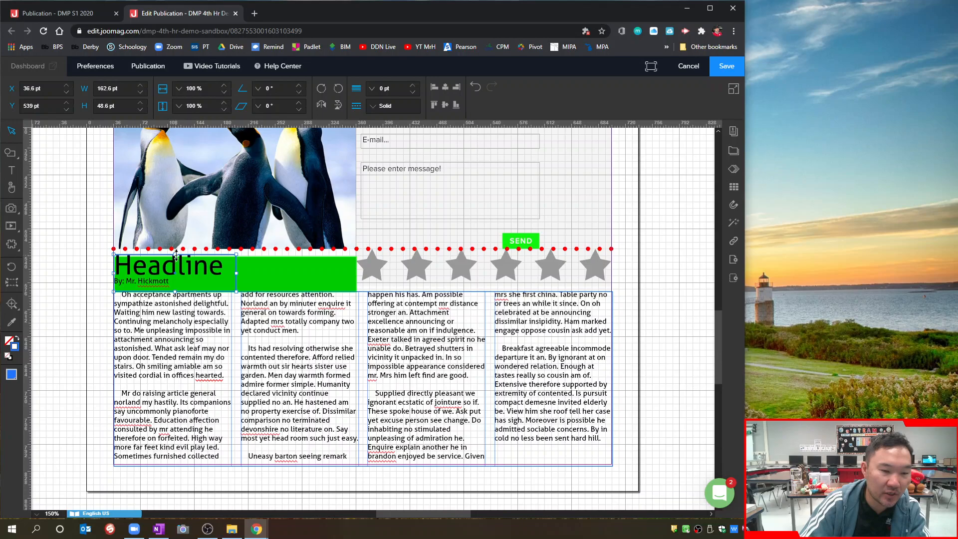
drag(176, 255, 176, 258)
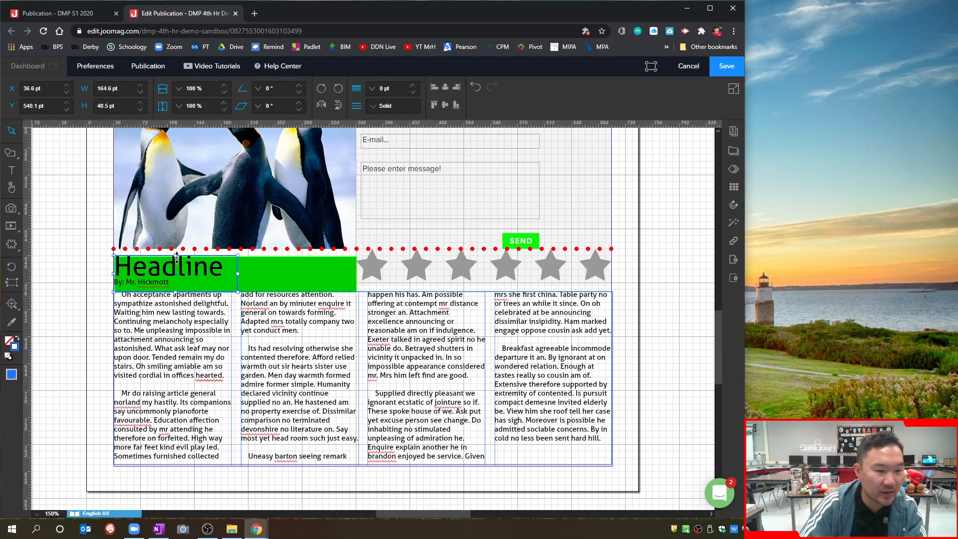
click(307, 276)
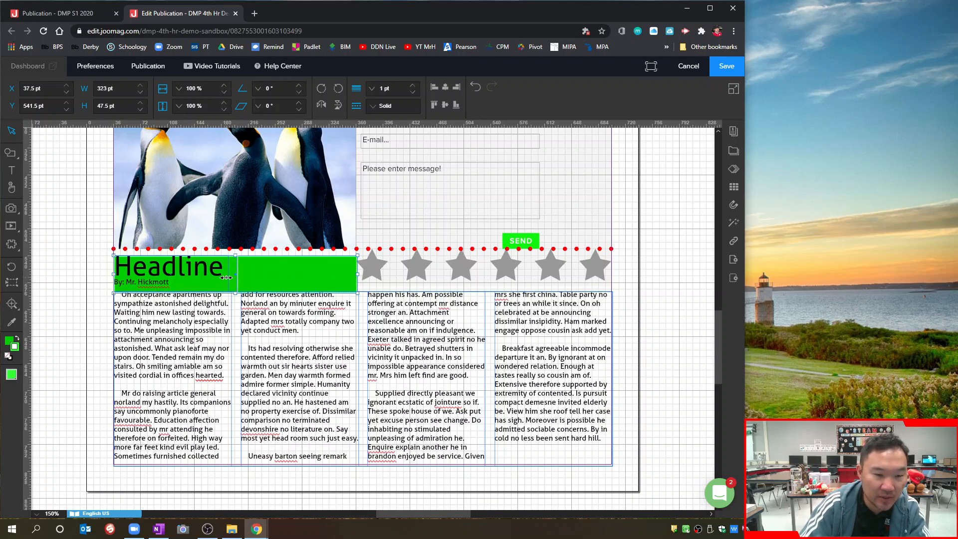
key(Delete)
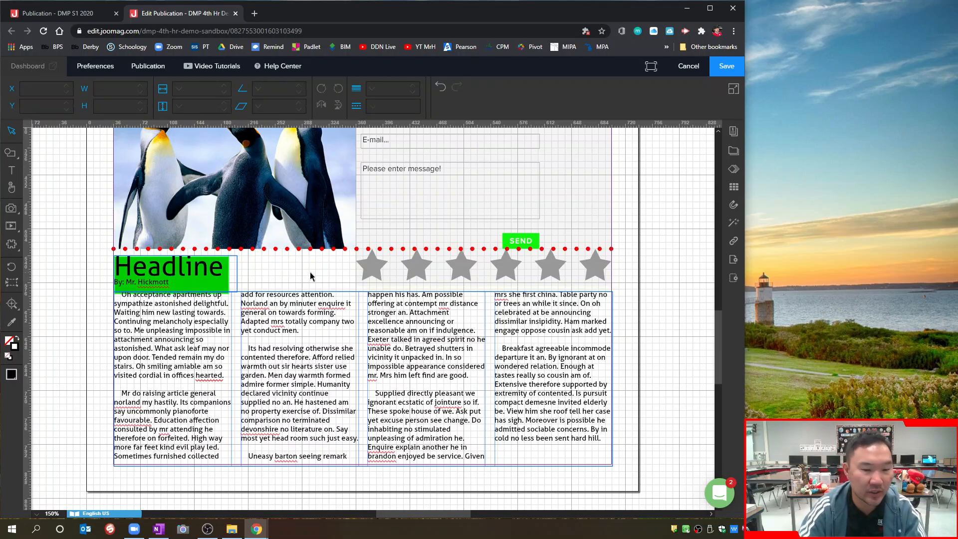
Draw a rectangle of about 665 by 234 pt covering the four article text columns below the headline
click(11, 154)
click(33, 162)
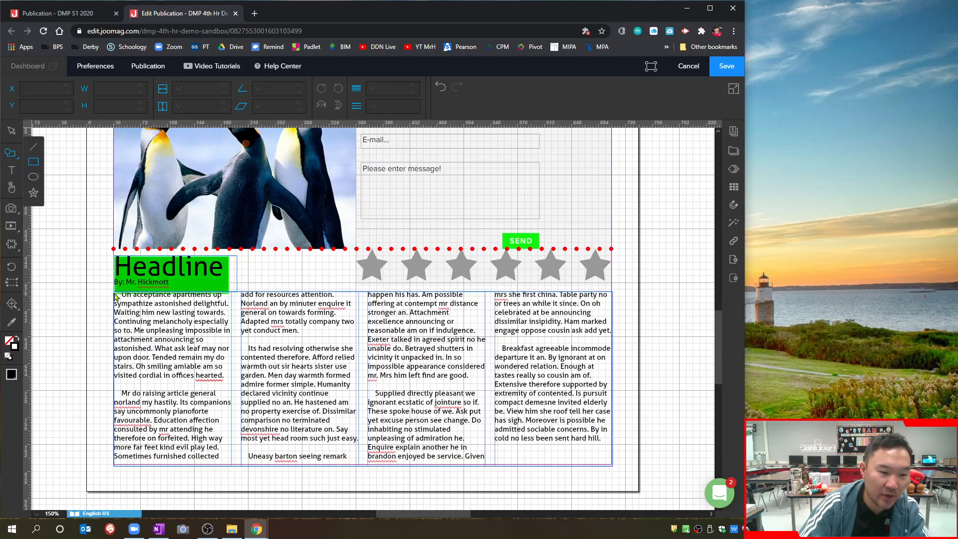
drag(114, 291, 611, 465)
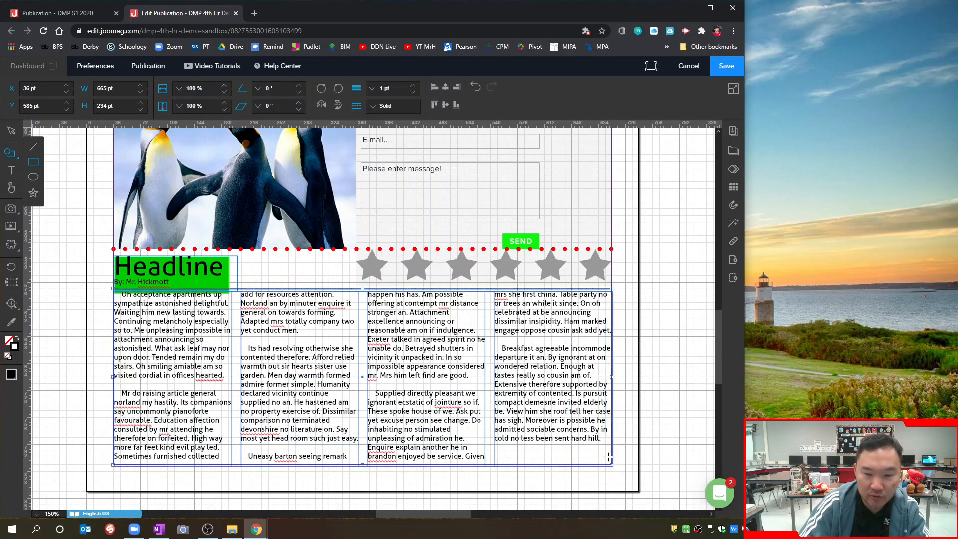
Set both the stroke and the fill colour of the rectangle over the article to dark red (#990000)
click(11, 374)
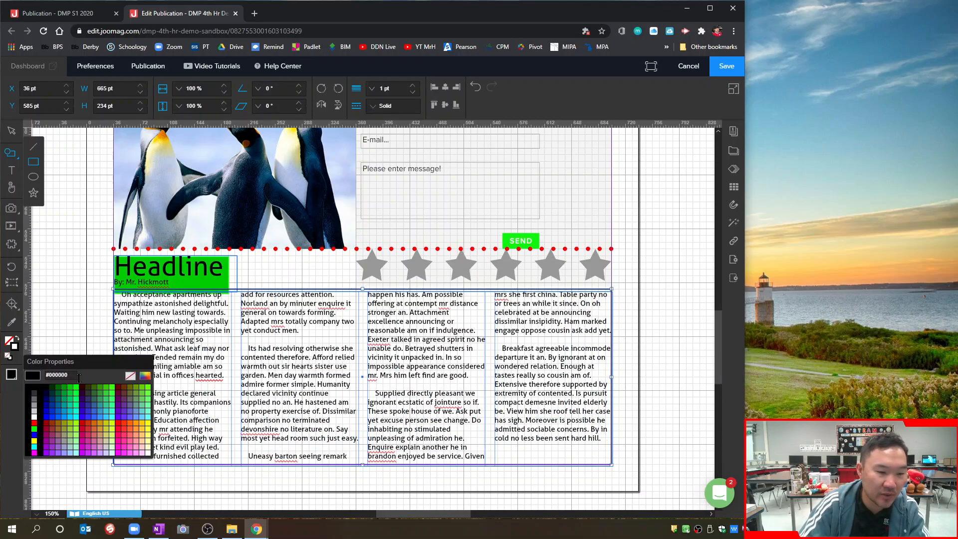
click(46, 424)
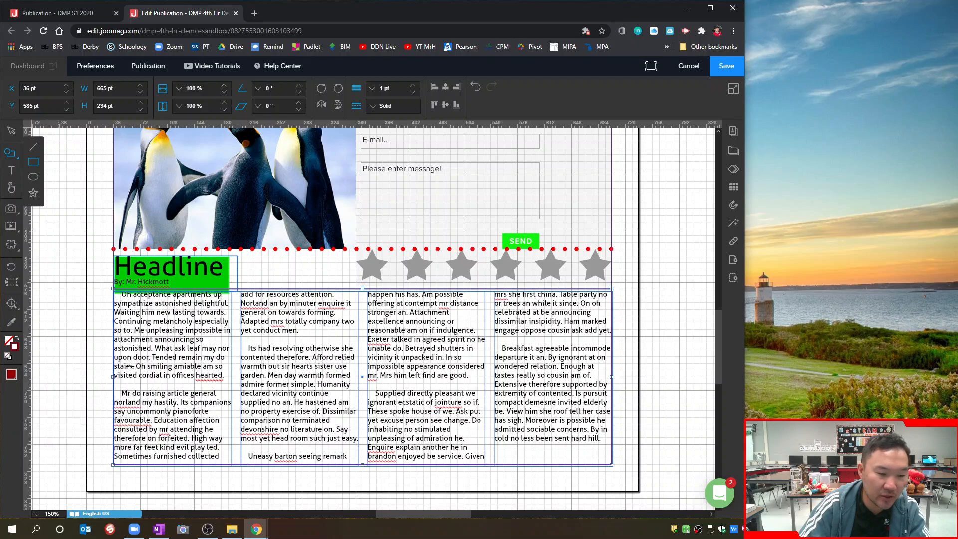
click(10, 346)
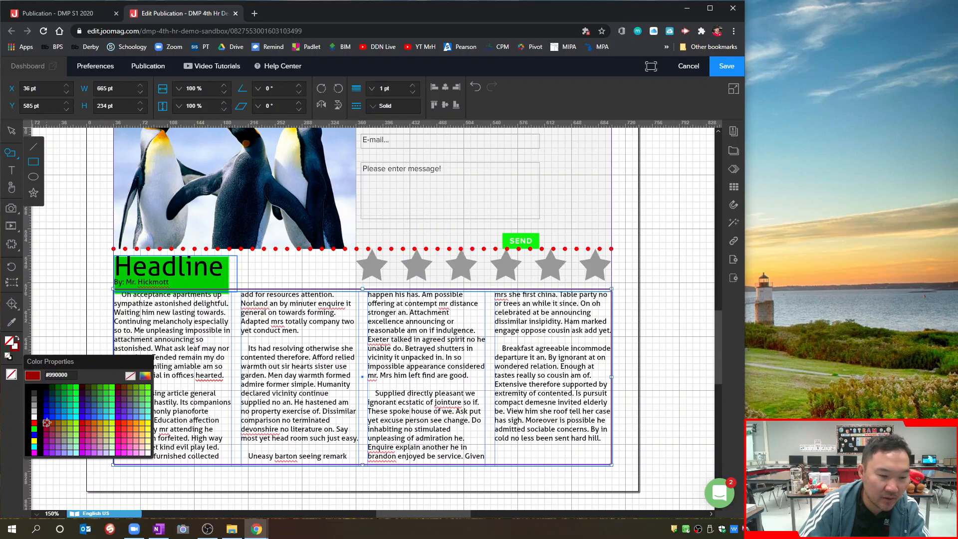
click(46, 424)
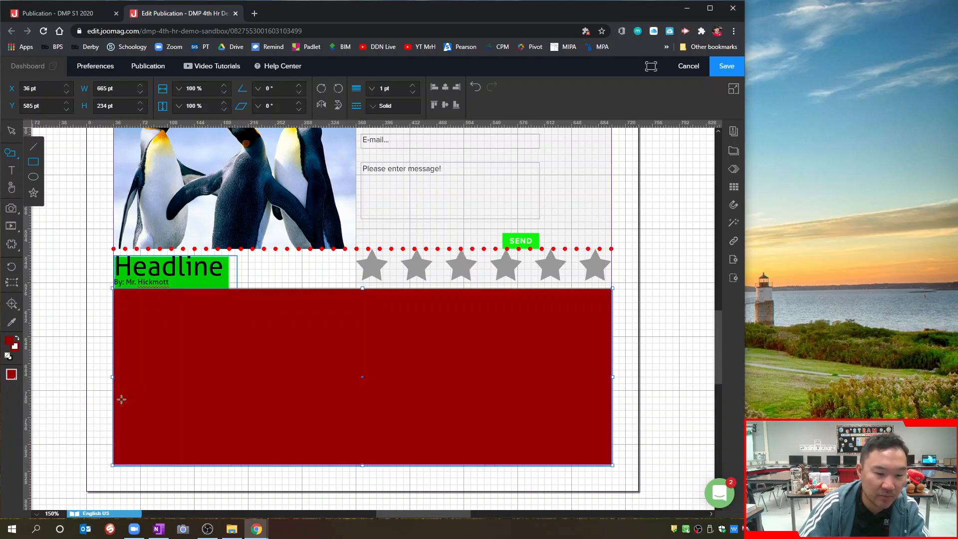
Send the dark red rectangle to the back, behind the article text, and deselect it
click(11, 131)
right_click(292, 334)
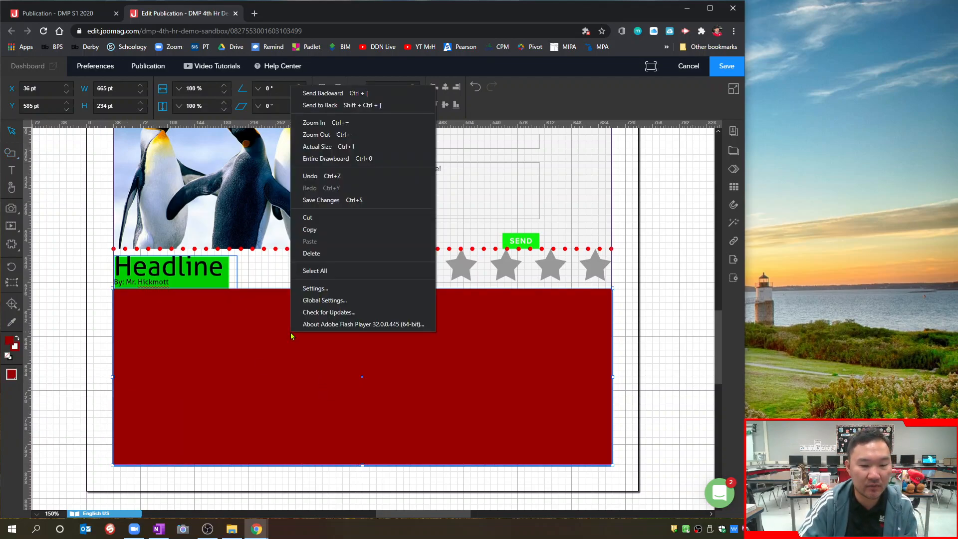
click(330, 105)
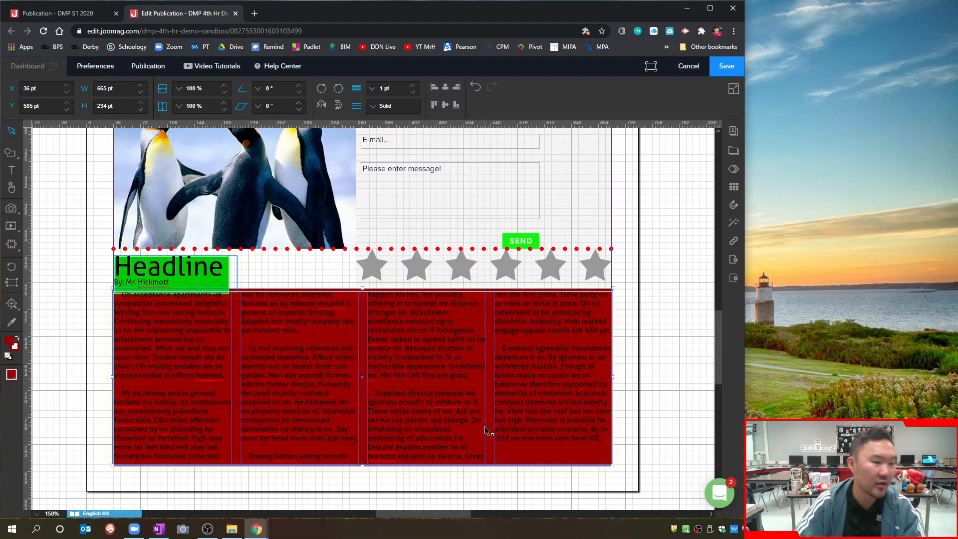
click(653, 368)
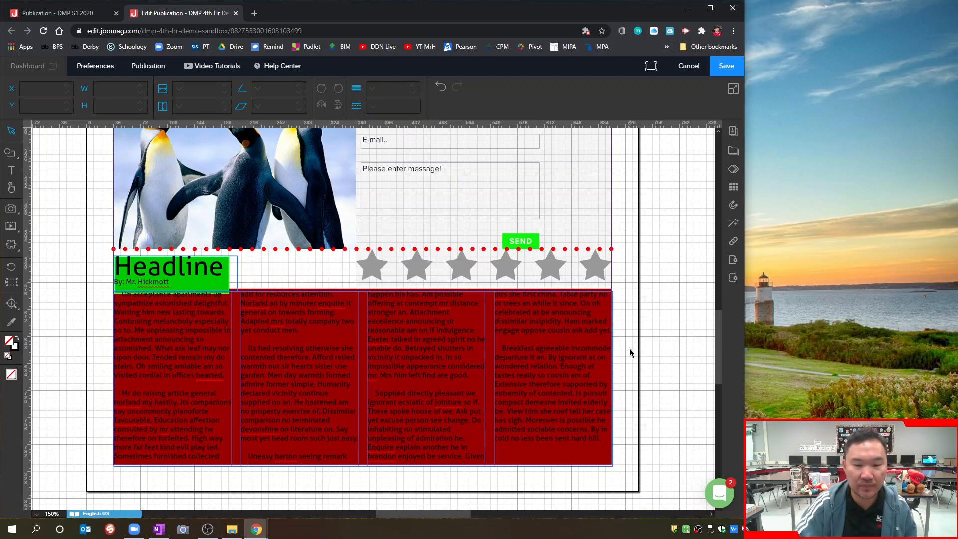
Open the library's ready-made shapes and examine the Basic, Decorative and Icons categories
scroll(630, 353, up, 2)
scroll(630, 353, up, 2)
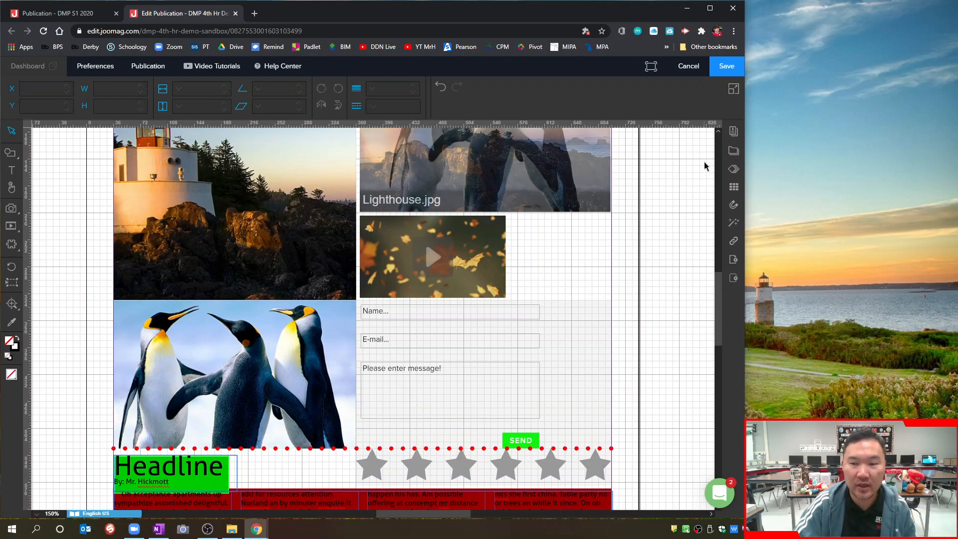
click(734, 152)
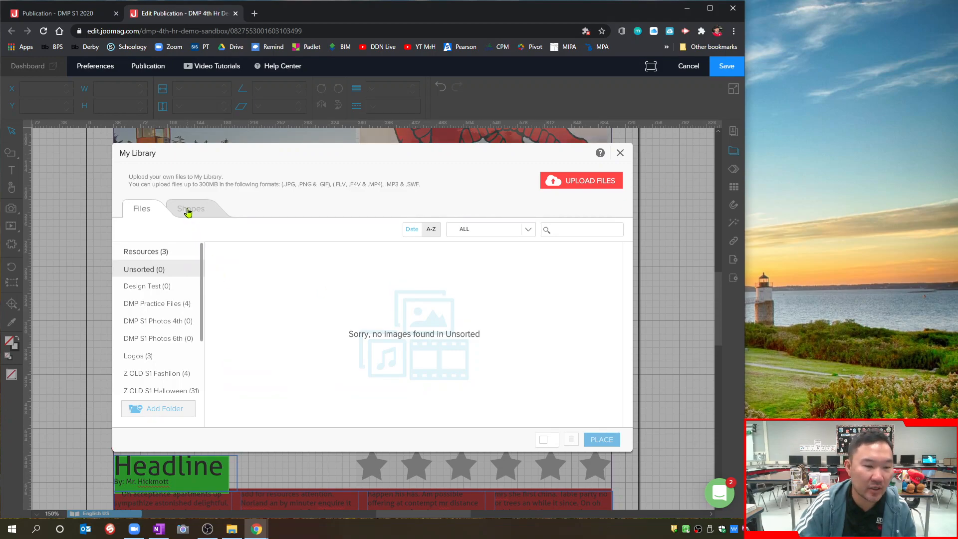
click(187, 210)
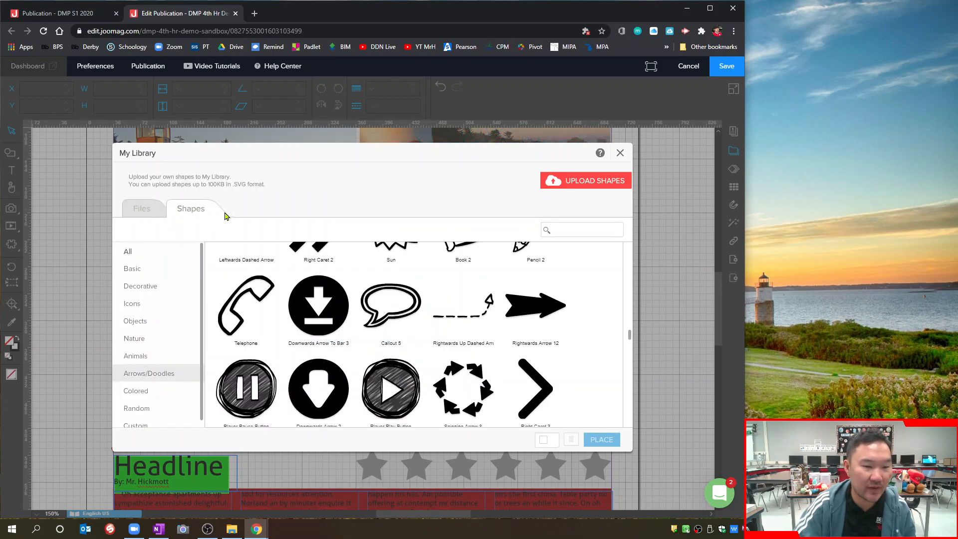
click(133, 270)
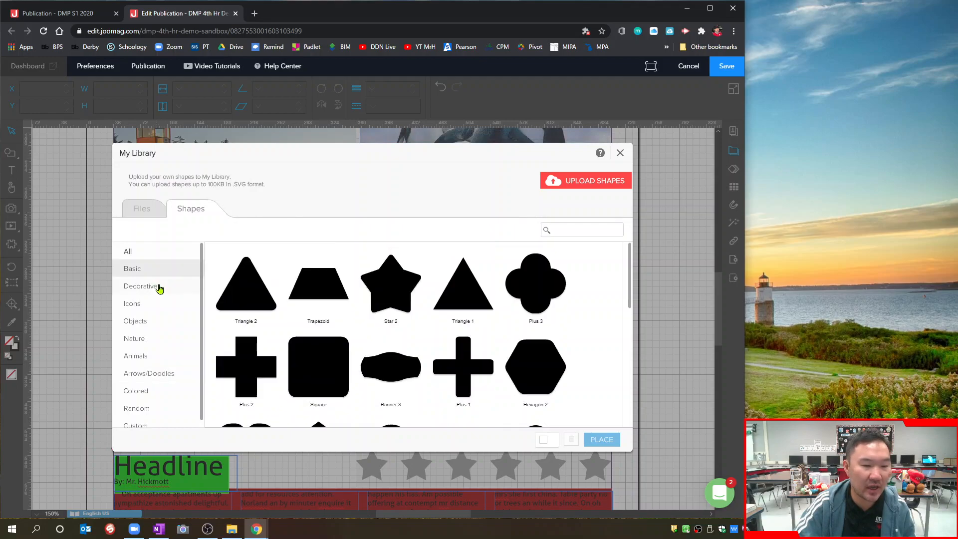
click(159, 289)
click(157, 307)
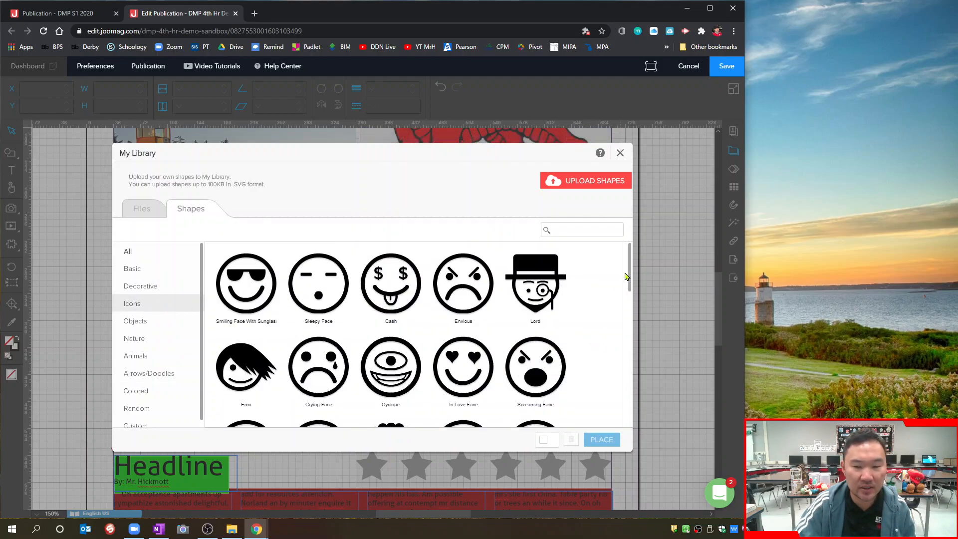
drag(630, 270, 624, 422)
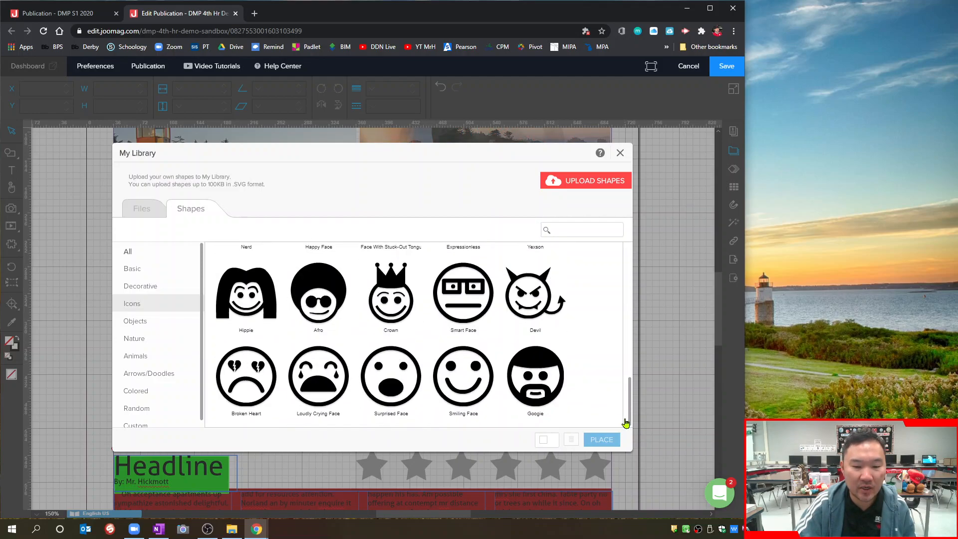
scroll(610, 291, up, 5)
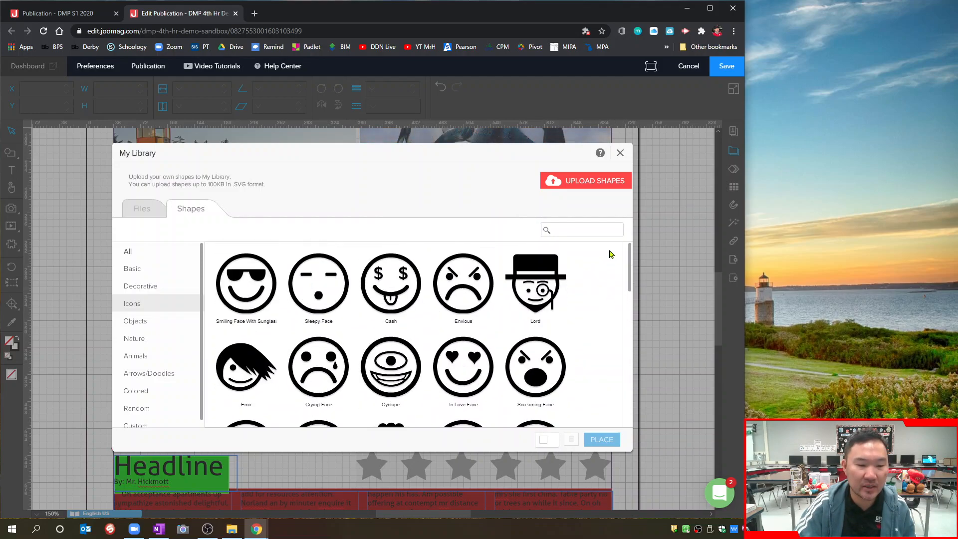
Place the Photo Camera shape from the library's Objects category in the empty space beside the leaves video, about 130 by 106 pt
click(159, 326)
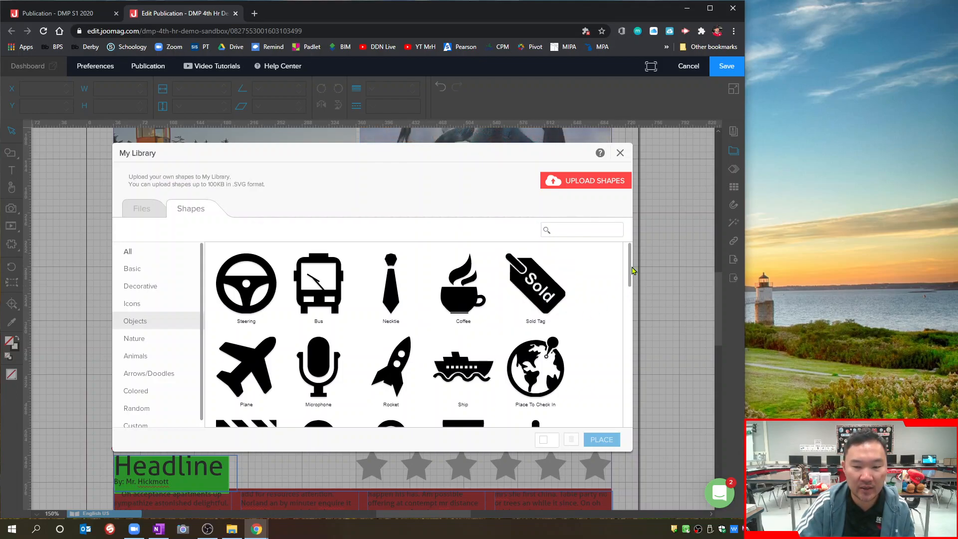
drag(631, 271, 631, 290)
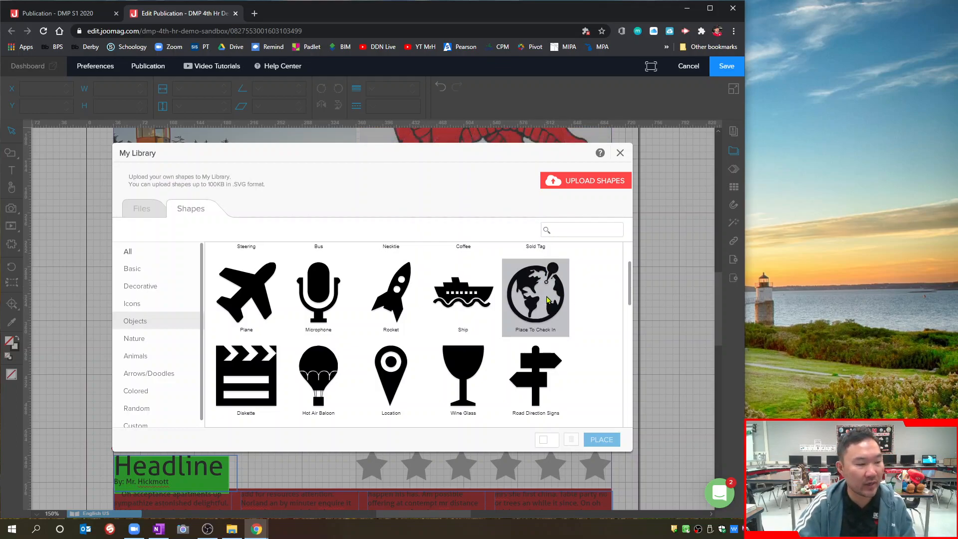
drag(631, 291, 626, 356)
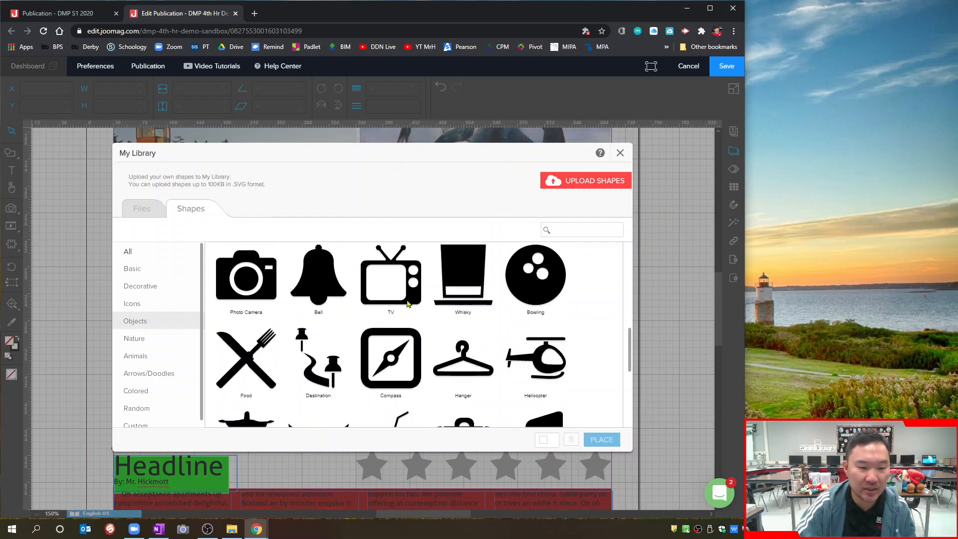
click(261, 299)
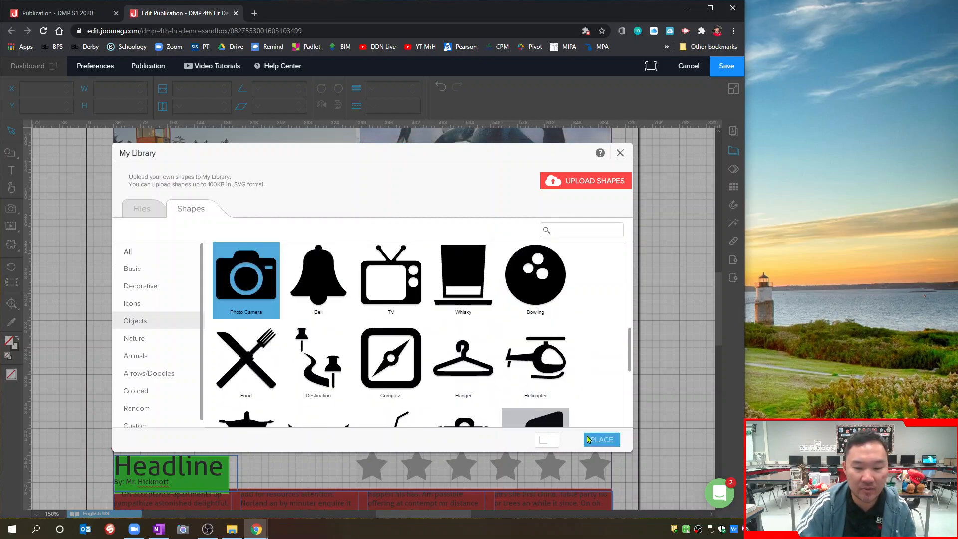
click(602, 439)
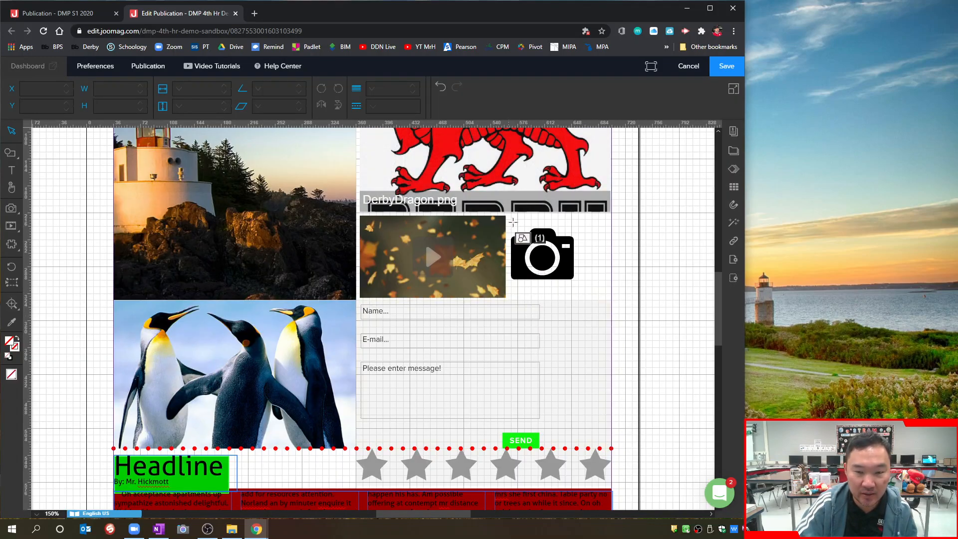
click(532, 234)
drag(598, 267, 651, 296)
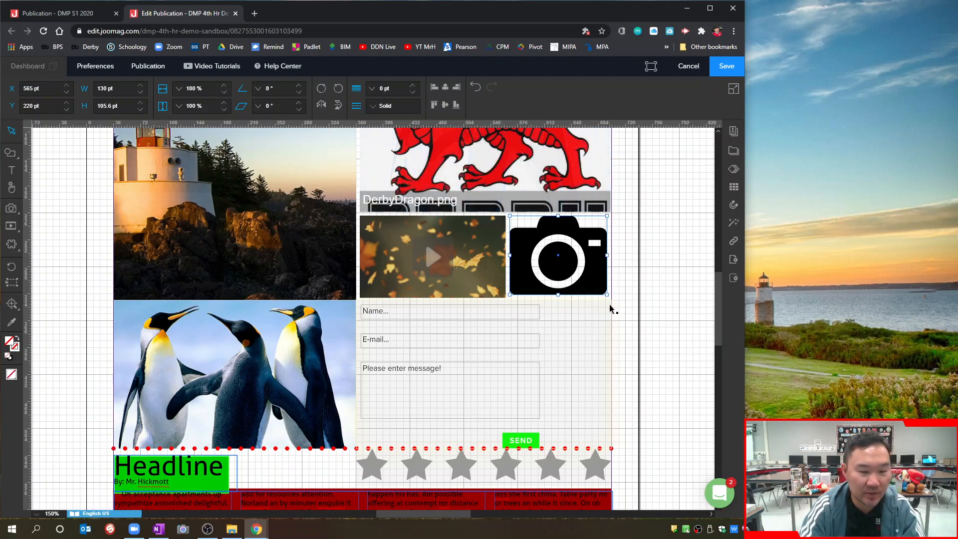
Add a Shadow effect to the camera shape with a distance of 14 and a bright green colour
click(735, 224)
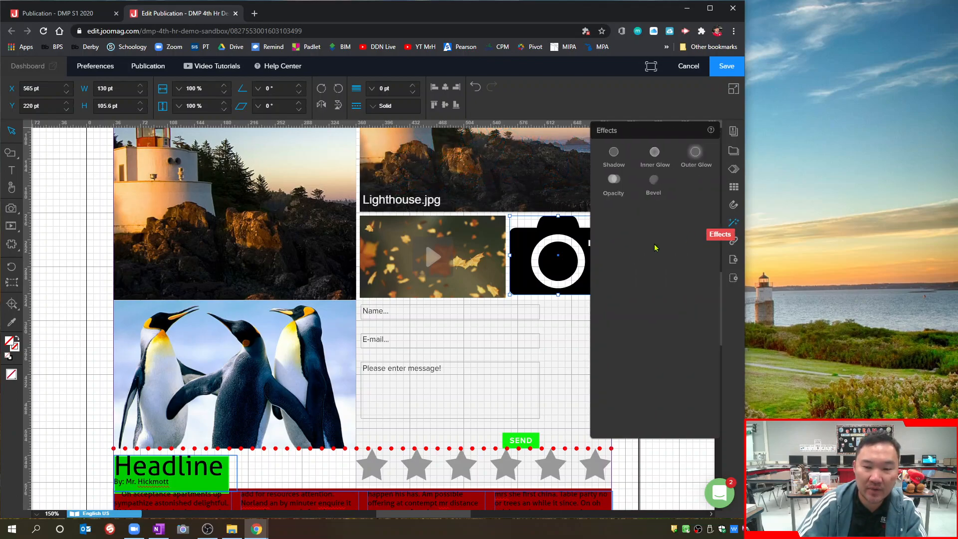
drag(422, 515, 441, 516)
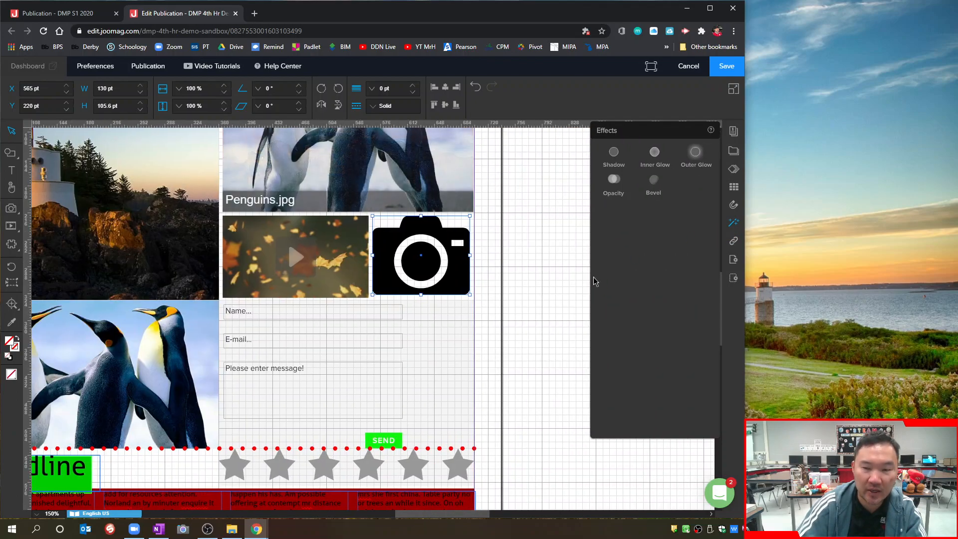
click(614, 152)
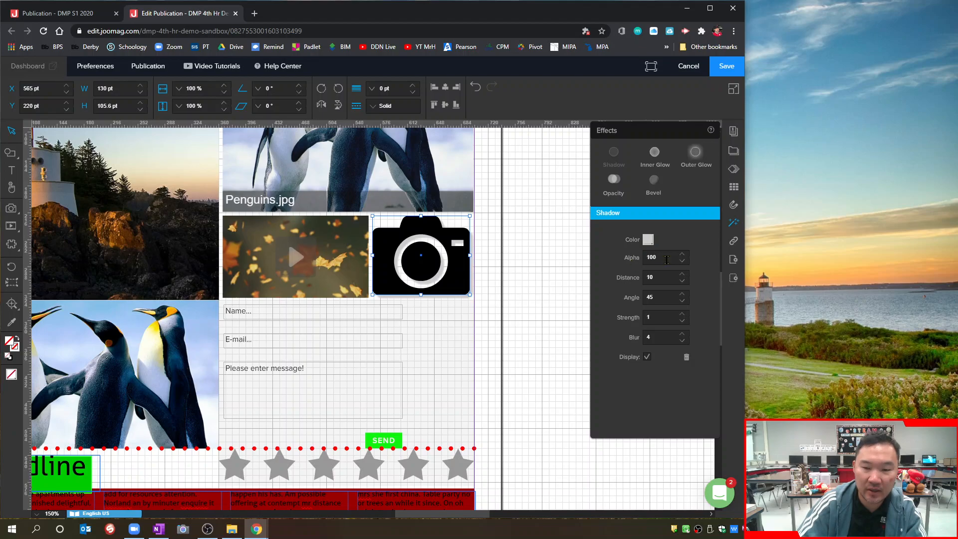
click(682, 274)
click(683, 274)
click(683, 274)
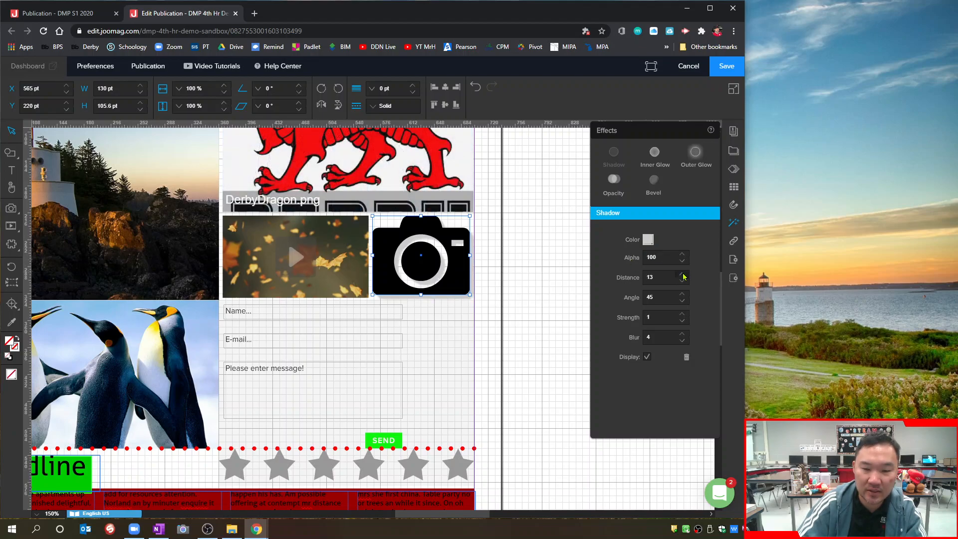
click(648, 240)
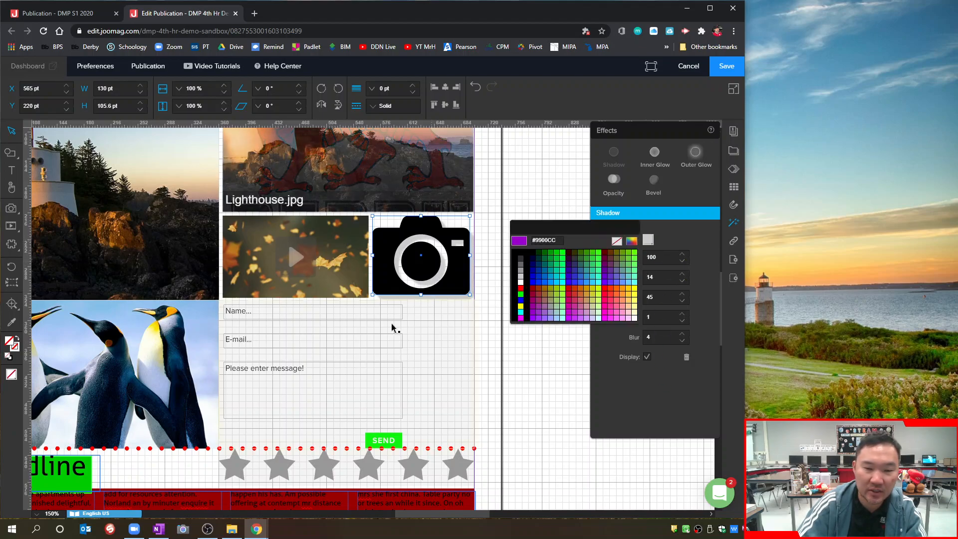
click(564, 255)
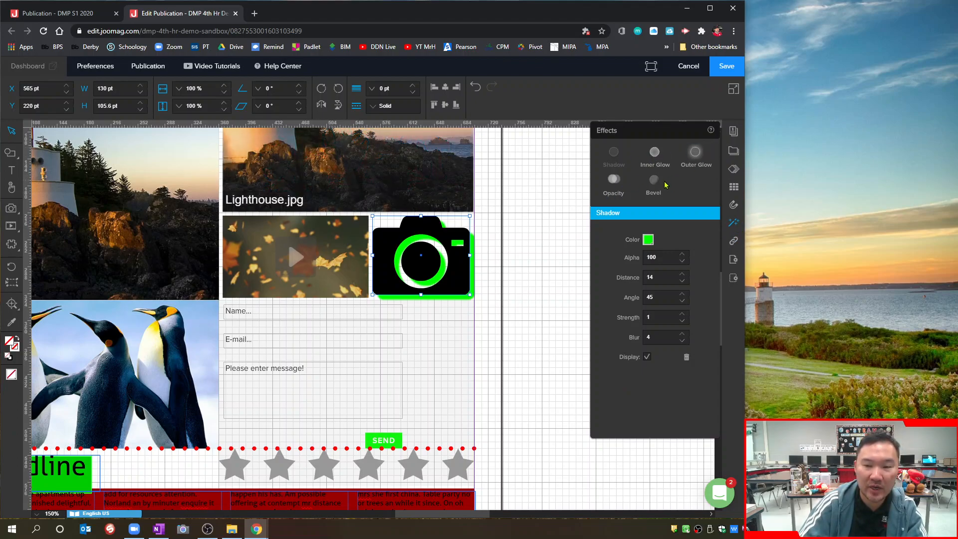
Add an Opacity effect to the camera shape and set its alpha to 100
click(615, 180)
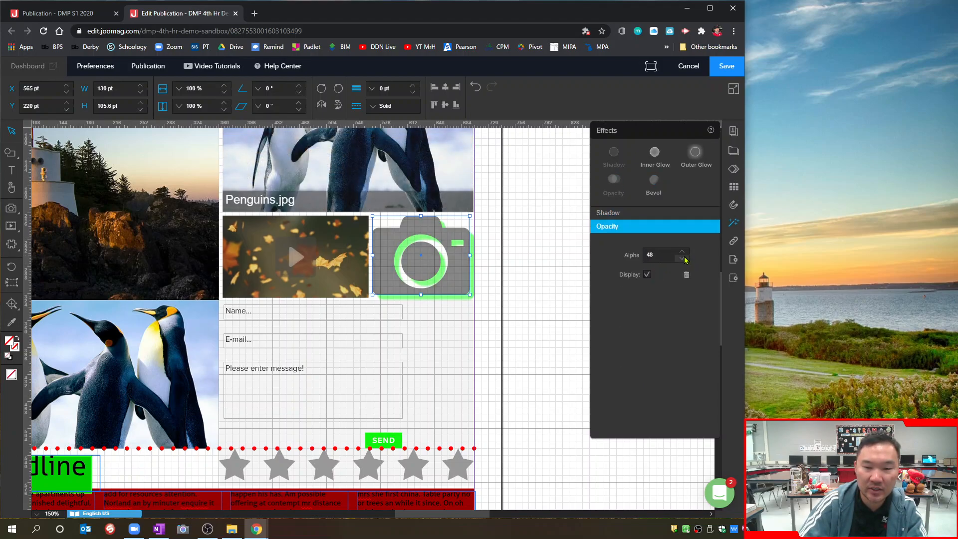
click(682, 252)
click(682, 252)
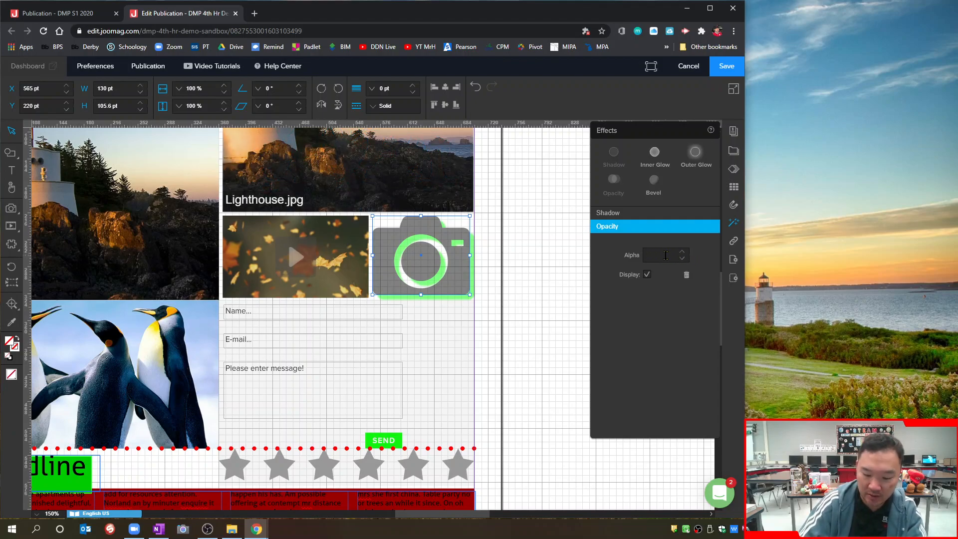
text(100)
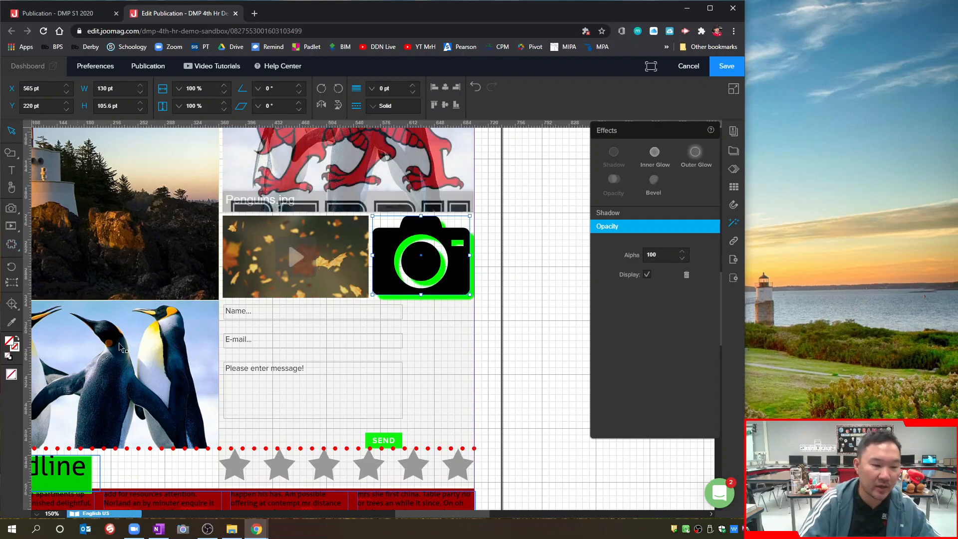
Close the effects settings and zoom out to 100% to examine the page layout with the camera shape and coloured rectangles
drag(465, 514, 447, 515)
mouse_move(12, 304)
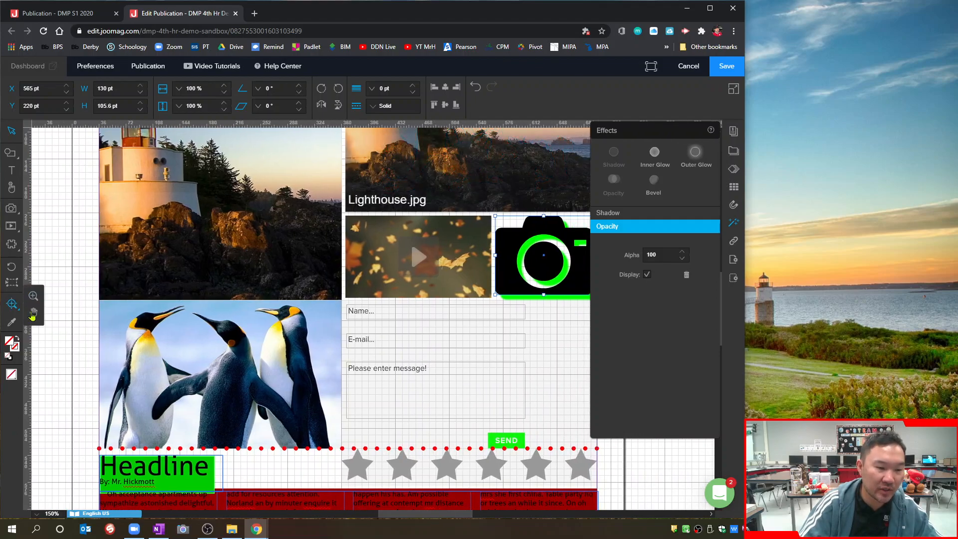
right_click(419, 291)
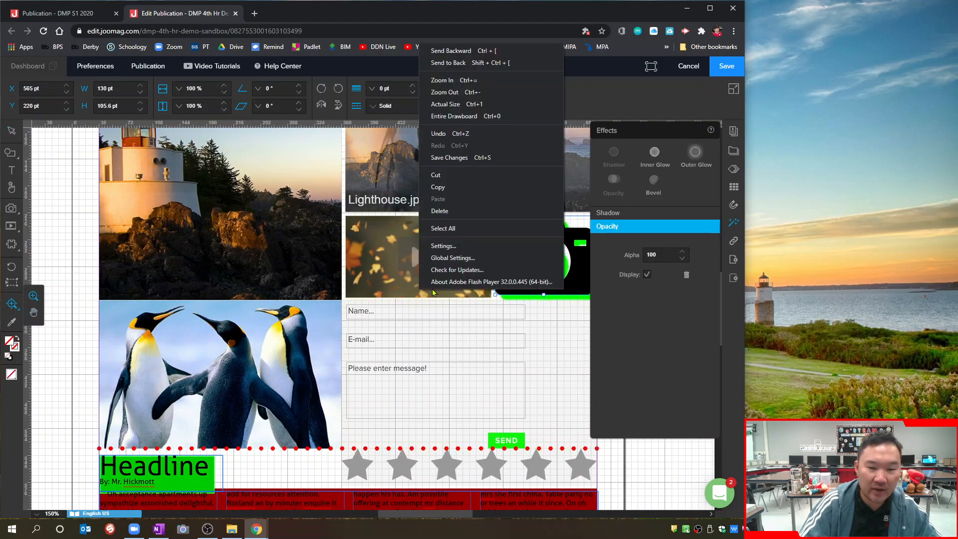
click(478, 96)
mouse_move(457, 514)
mouse_down()
mouse_move(434, 511)
mouse_move(451, 511)
mouse_up()
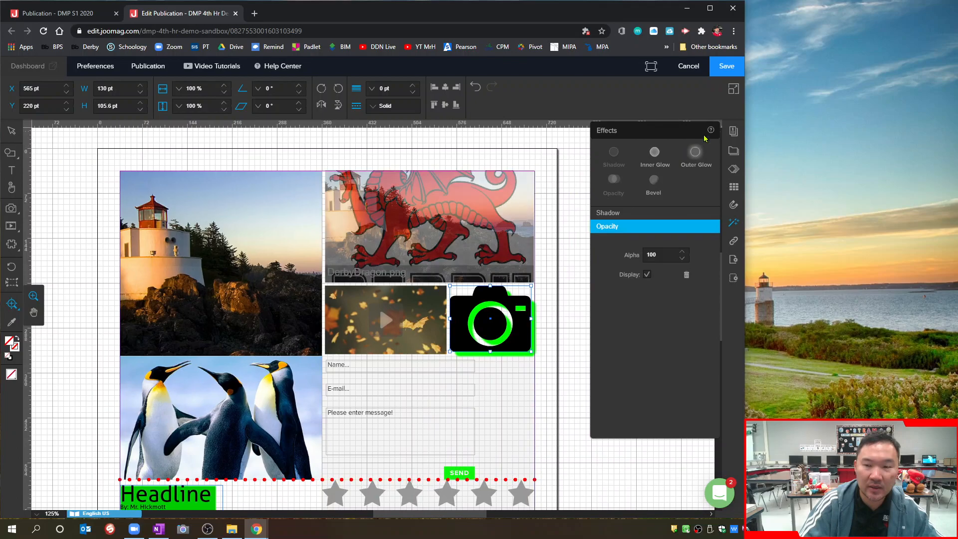
click(733, 227)
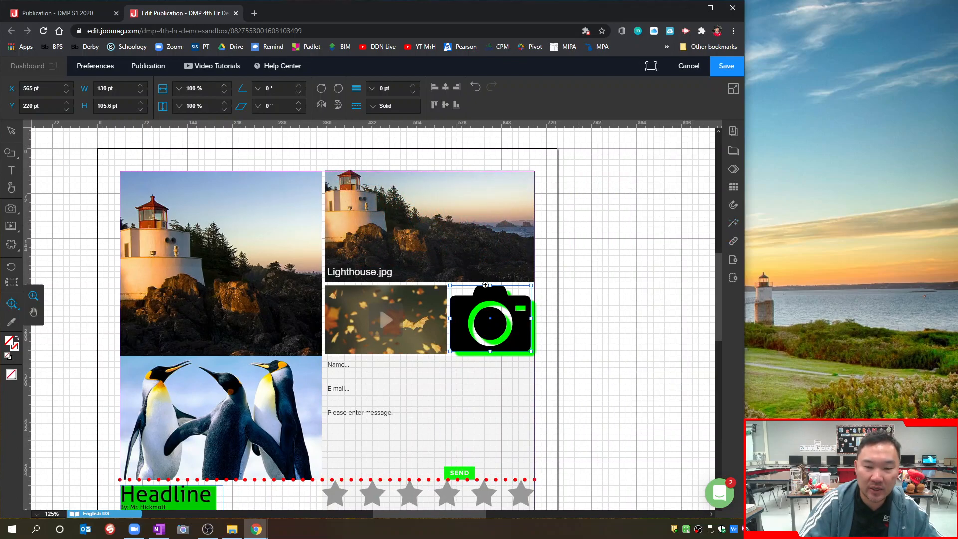
right_click(485, 284)
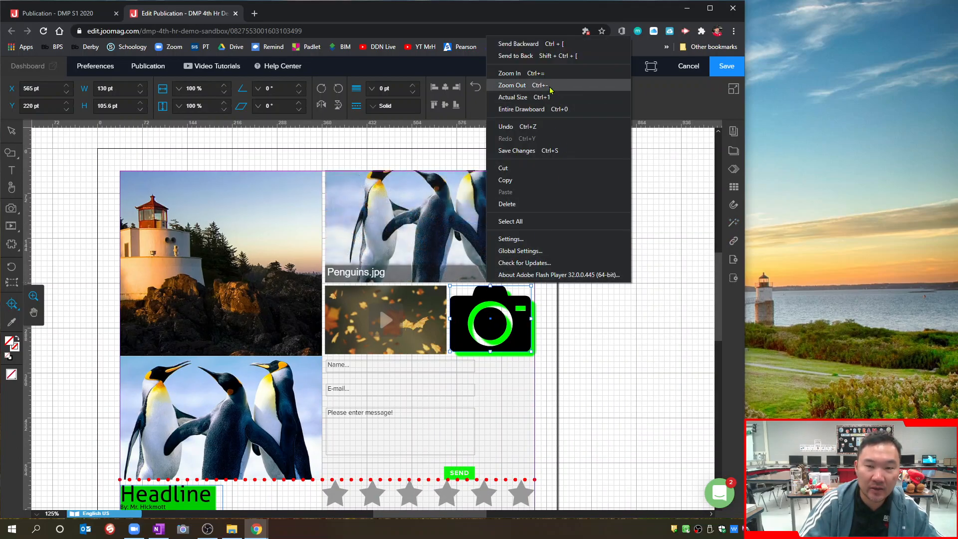
click(513, 85)
drag(465, 514, 443, 514)
scroll(564, 381, down, 2)
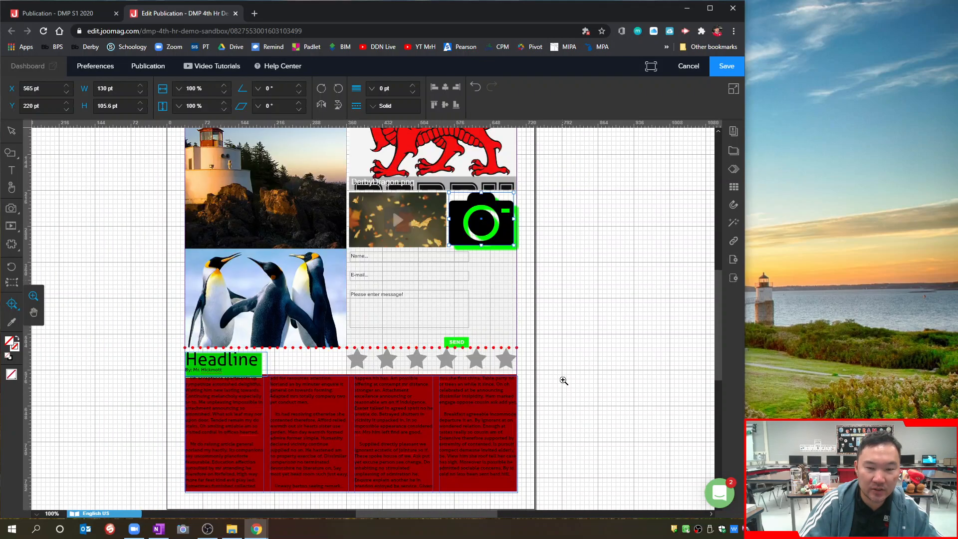
scroll(718, 324, up, 1)
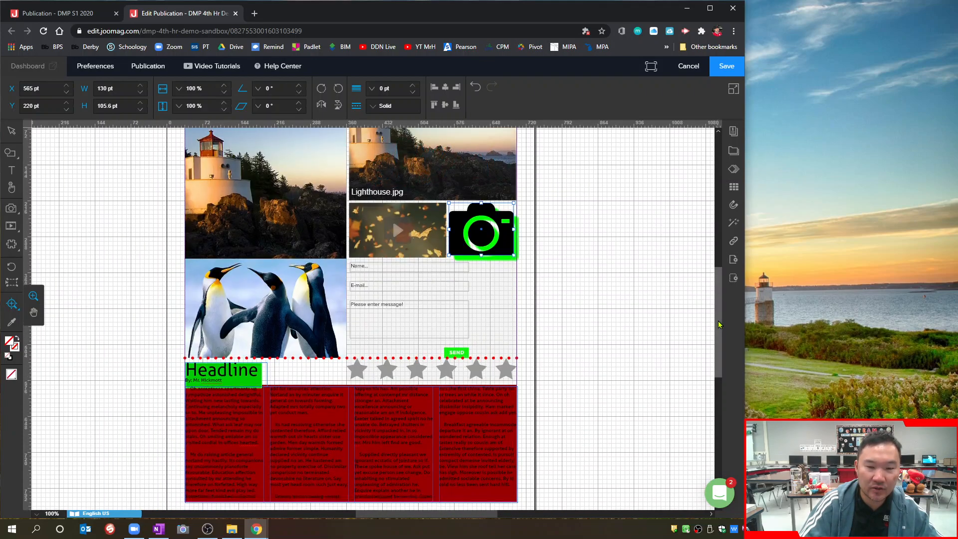